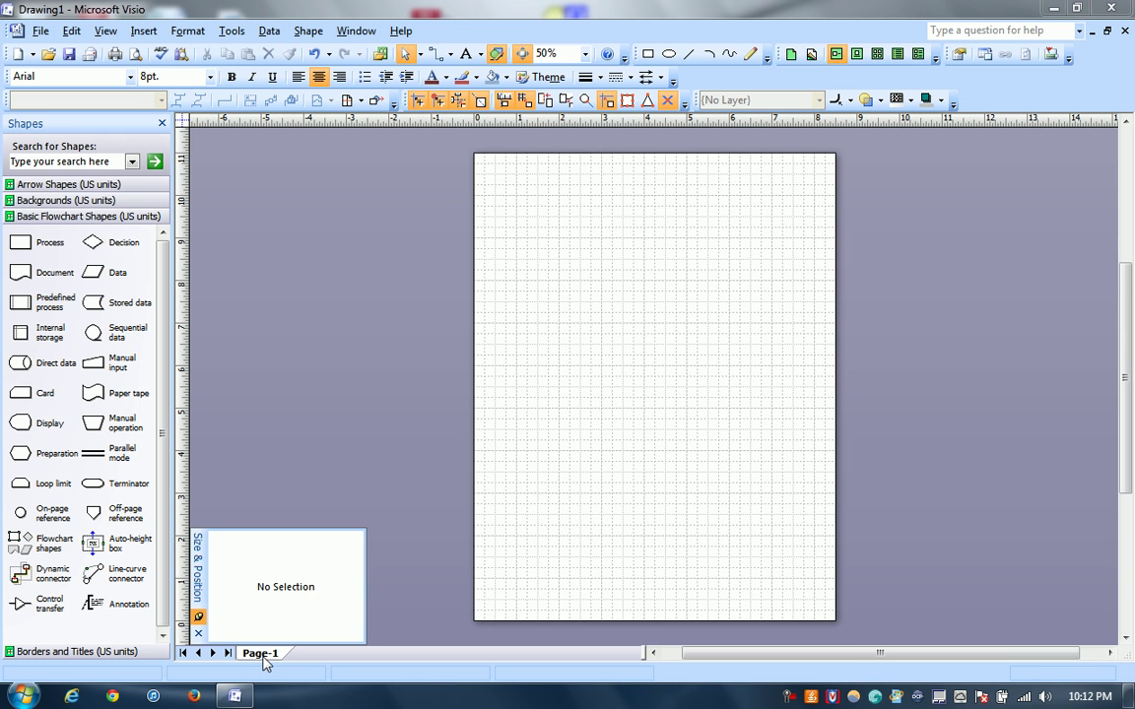
Insert a new page of type Background, with no background of its own and inches as measurement units
{"action": "right_click", "coordinate": [264, 662]}
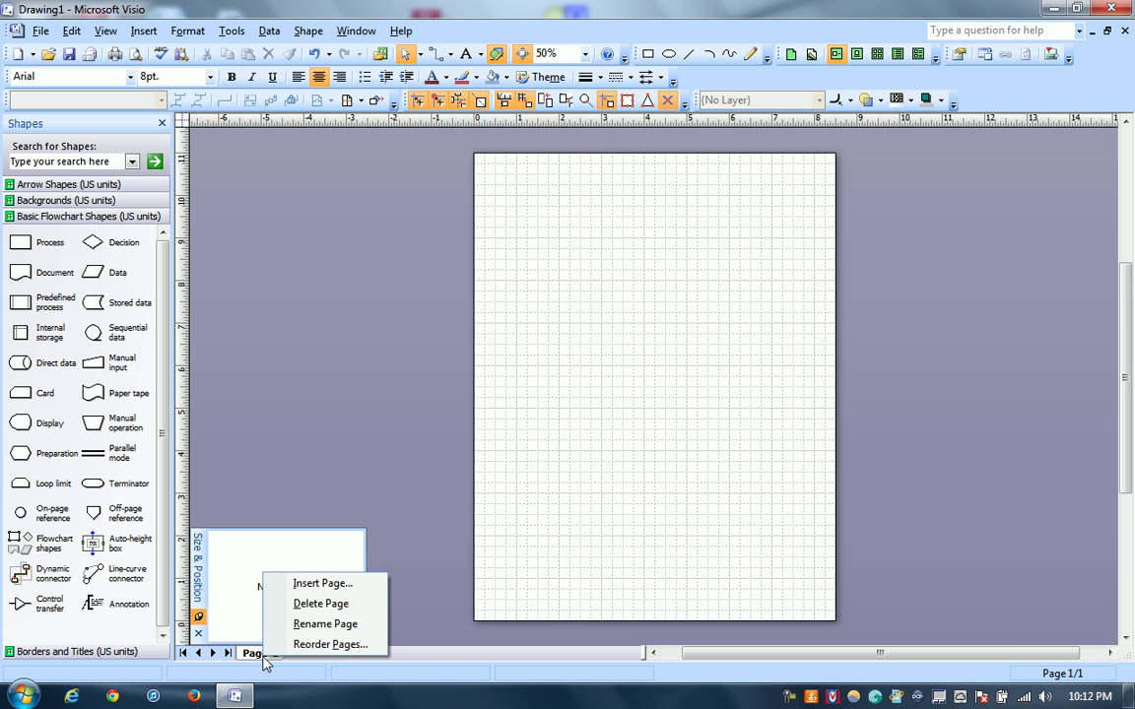
{"action": "left_click", "coordinate": [350, 587]}
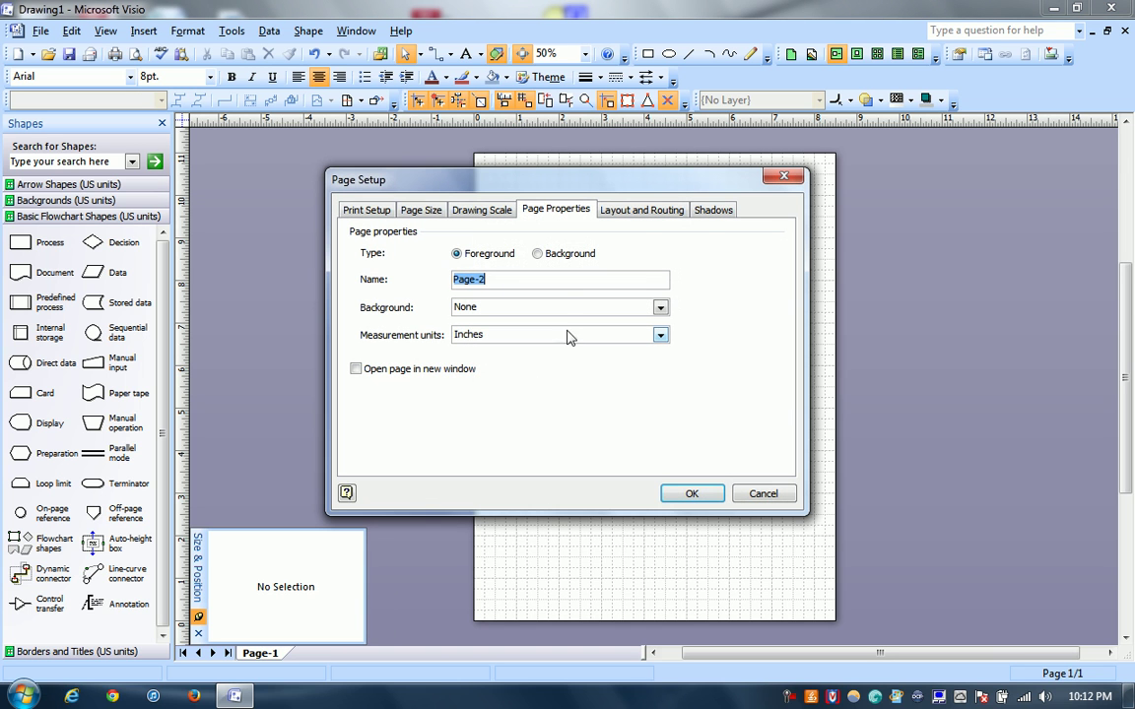
{"action": "left_click", "coordinate": [538, 254]}
{"action": "left_click", "coordinate": [650, 212]}
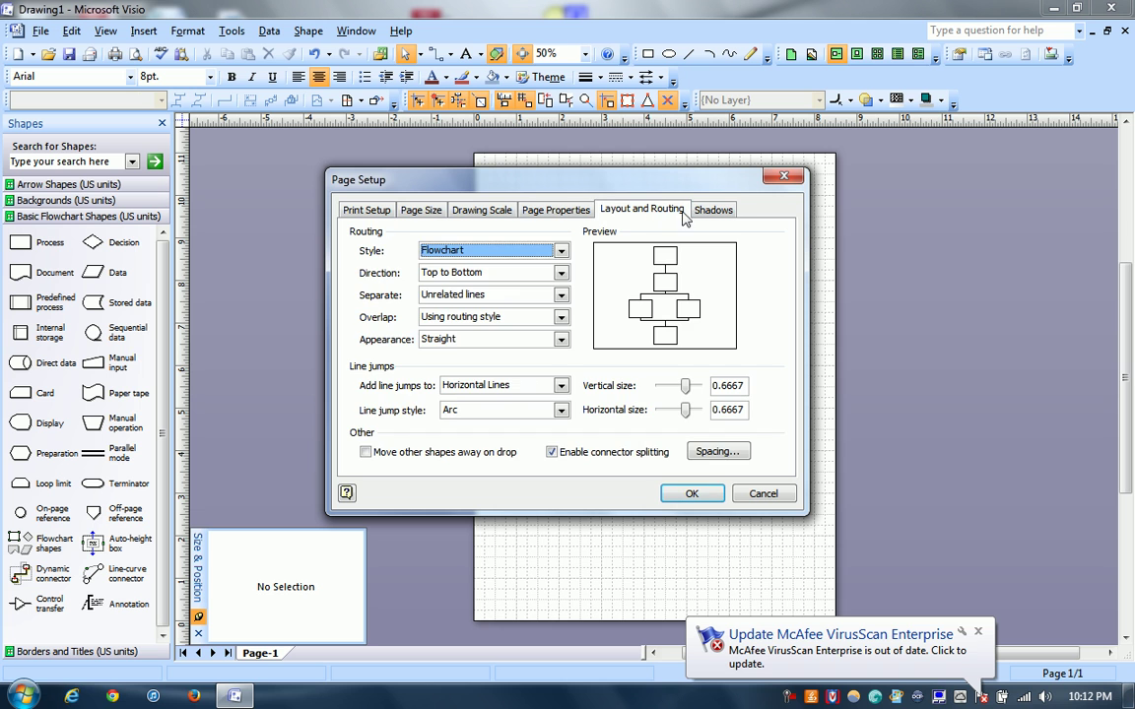
{"action": "left_click", "coordinate": [714, 213]}
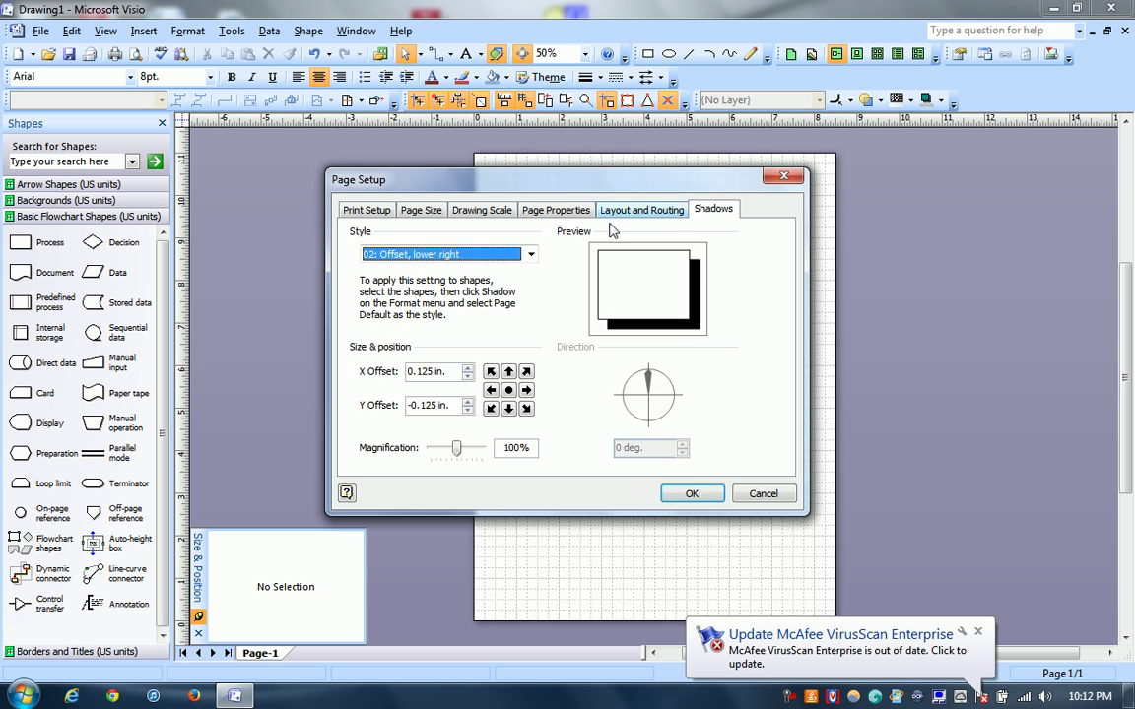
{"action": "left_click", "coordinate": [456, 207]}
{"action": "left_click", "coordinate": [424, 210]}
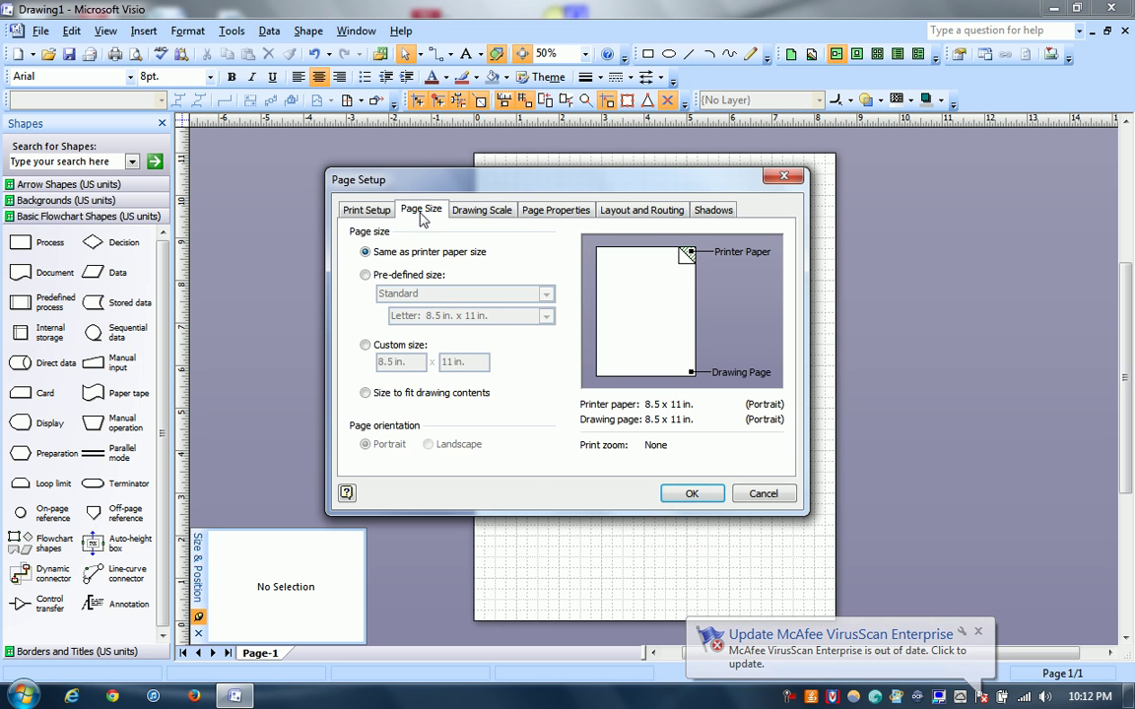
{"action": "left_click", "coordinate": [375, 208]}
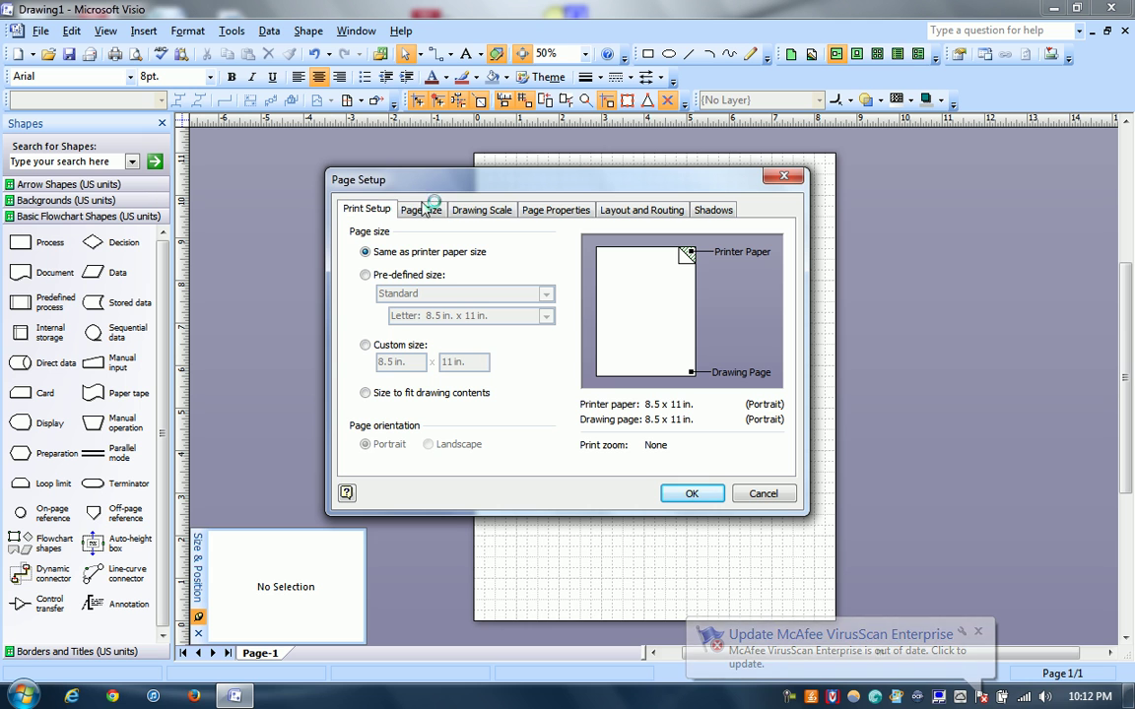
{"action": "left_click", "coordinate": [545, 211]}
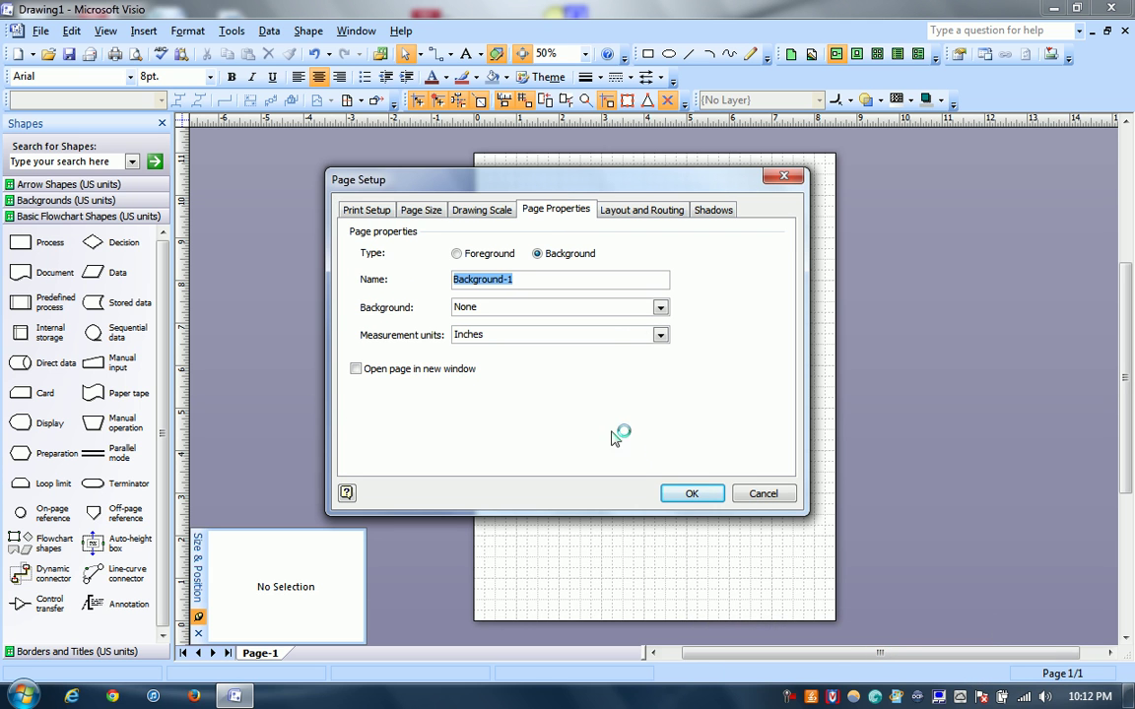
{"action": "left_click", "coordinate": [689, 494]}
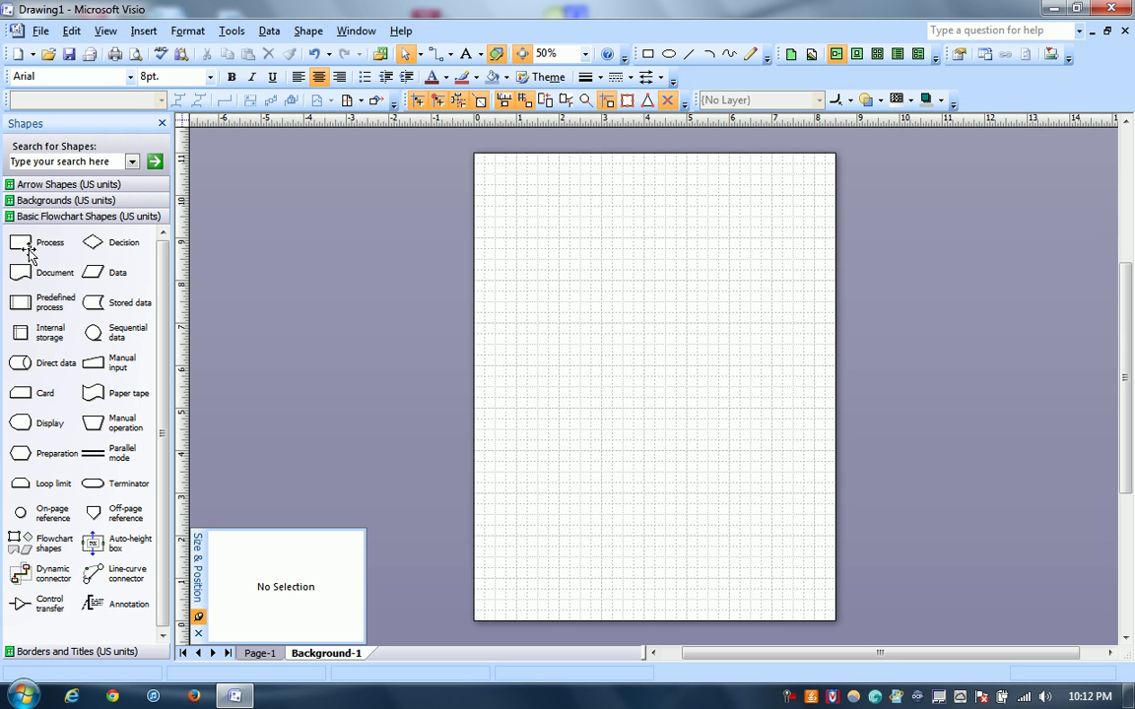
Place a Process shape on the background page and stretch it into a page border about 8 in. wide by 10.5 in. high
{"action": "left_click", "coordinate": [28, 248]}
{"action": "left_click_drag", "start_coordinate": [26, 250], "coordinate": [823, 204]}
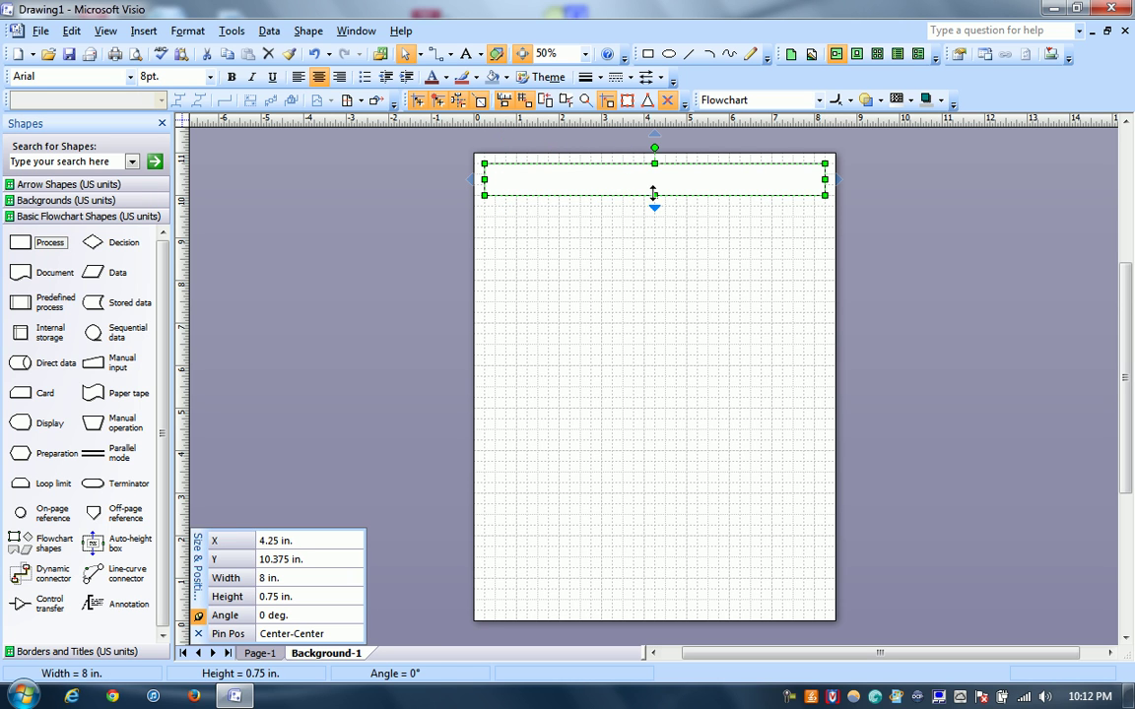
{"action": "left_click_drag", "start_coordinate": [654, 195], "coordinate": [656, 601]}
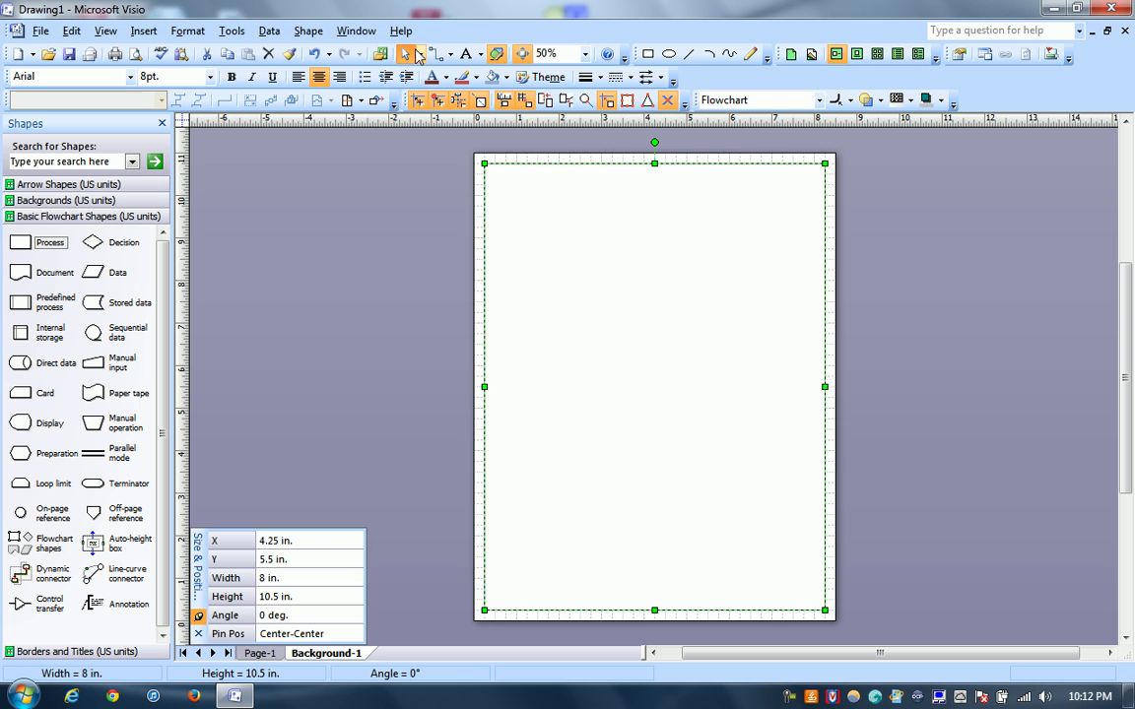
{"action": "left_click", "coordinate": [312, 258]}
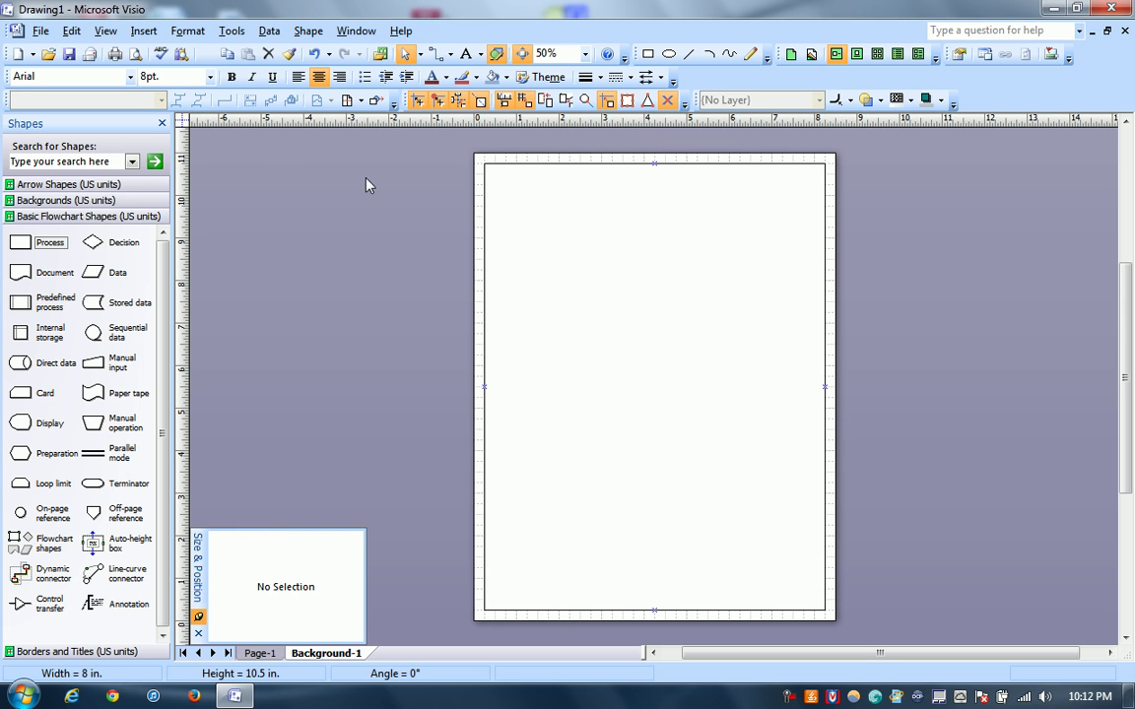
Draw a text box about 2 by 0.75 in. inside the border's lower-right corner, with the left-aligned text "Title:"
{"action": "left_click", "coordinate": [465, 56]}
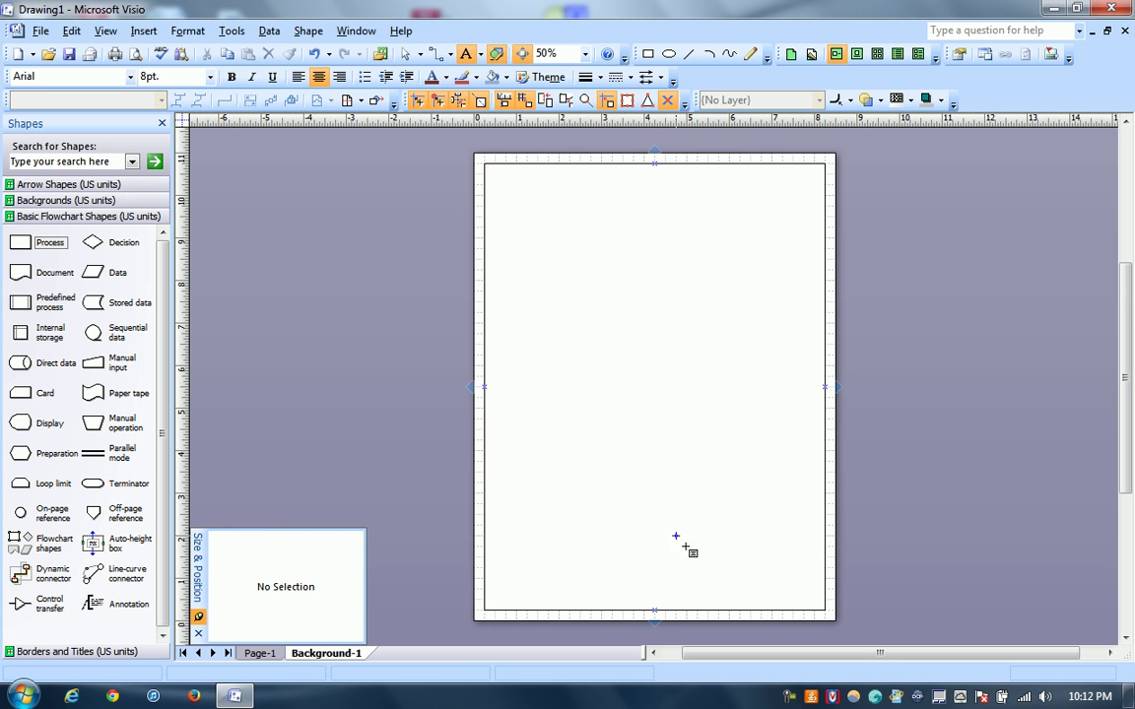
{"action": "left_click_drag", "start_coordinate": [740, 579], "coordinate": [826, 611]}
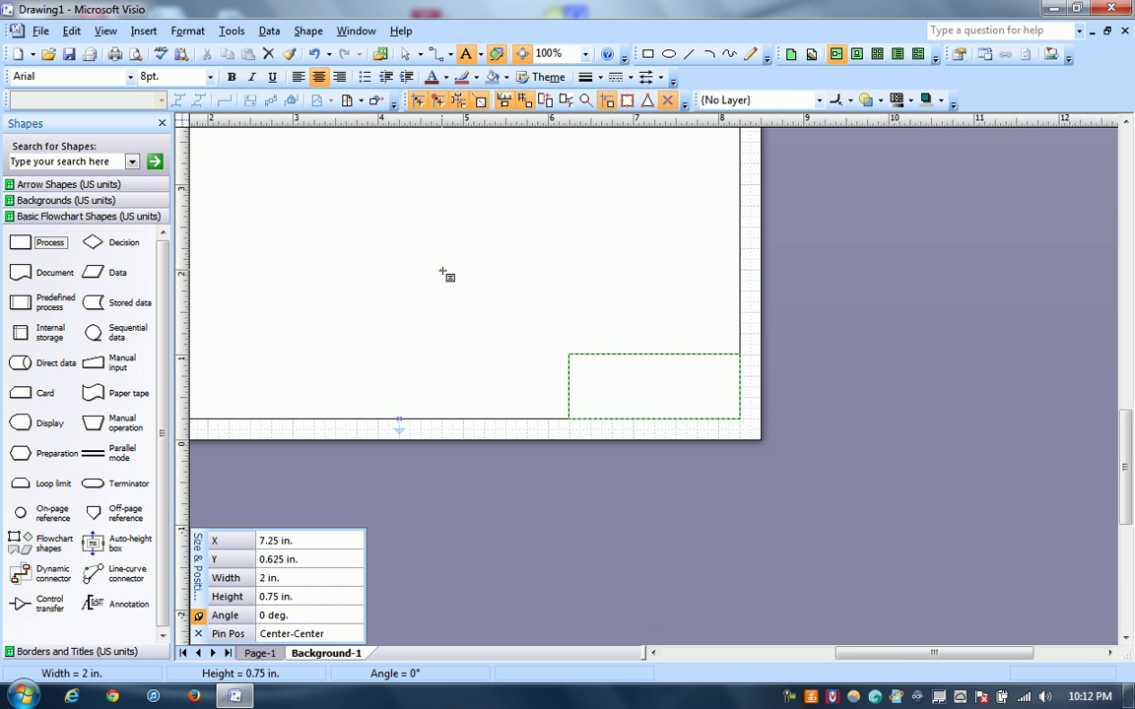
{"action": "left_click", "coordinate": [298, 79]}
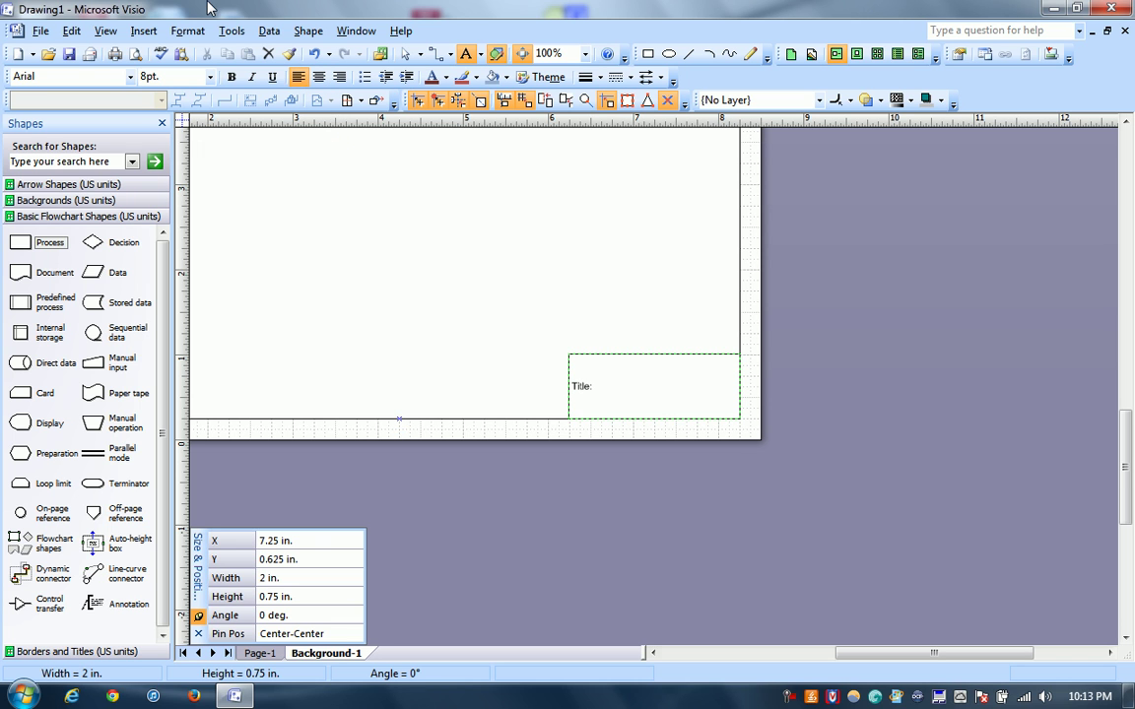
Insert the Document Info field Title after the "Title:" label in the text box
{"action": "left_click", "coordinate": [148, 31]}
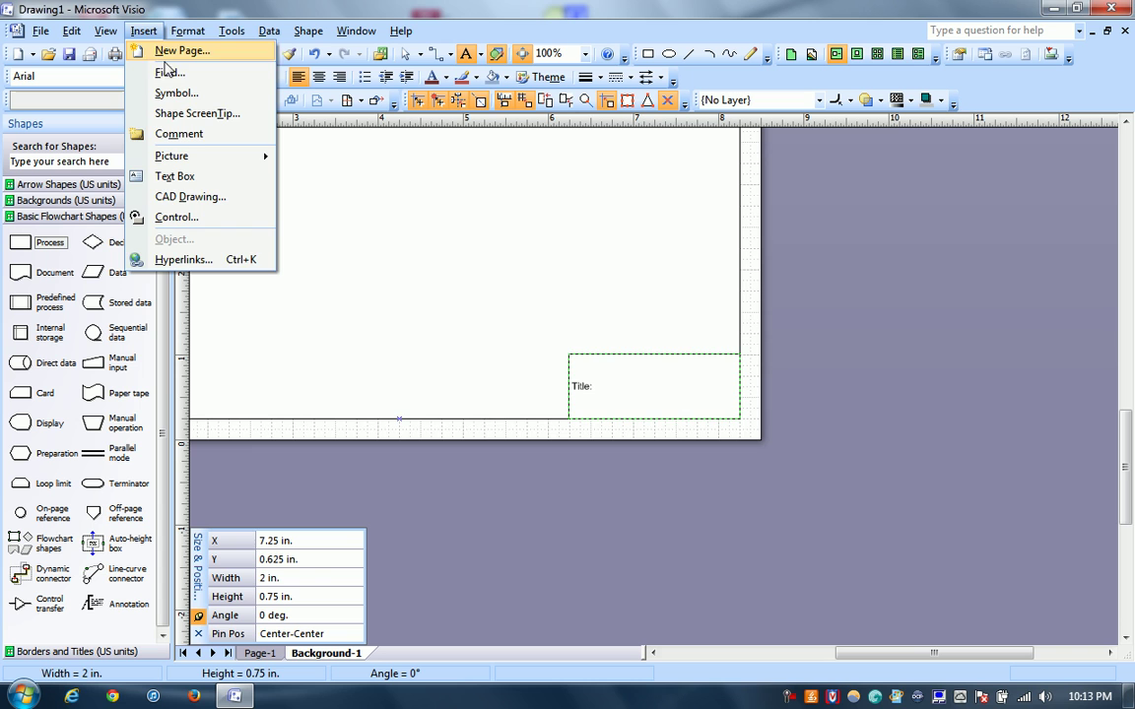
{"action": "left_click", "coordinate": [169, 72]}
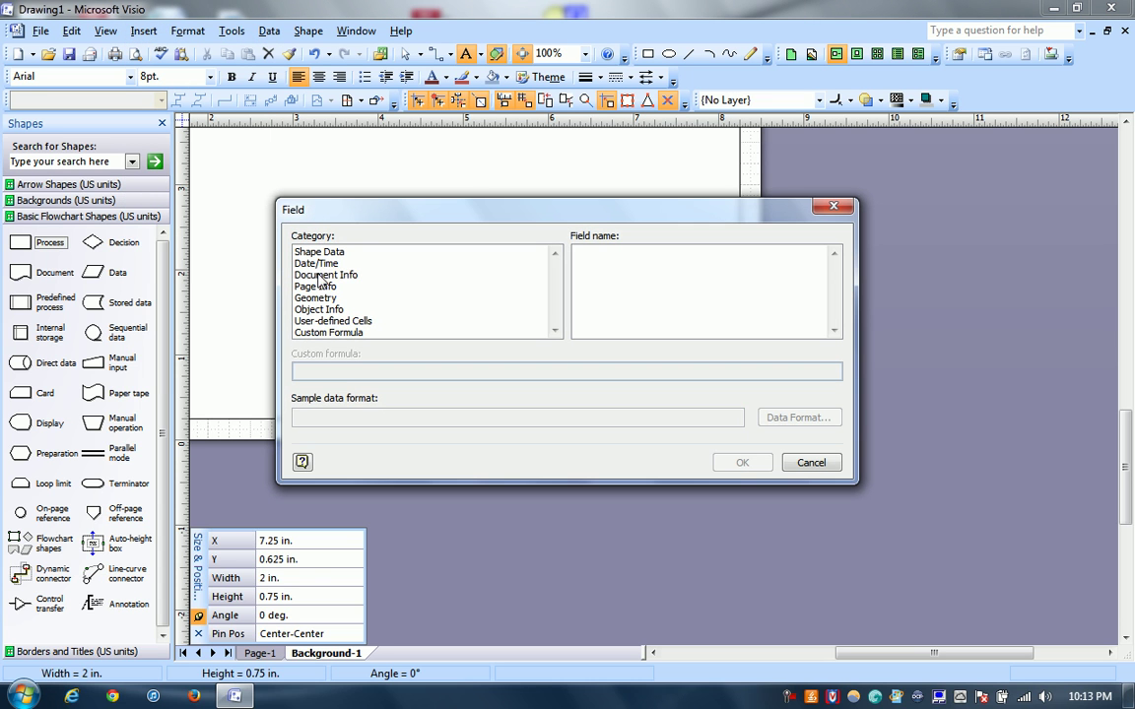
{"action": "left_click", "coordinate": [325, 275]}
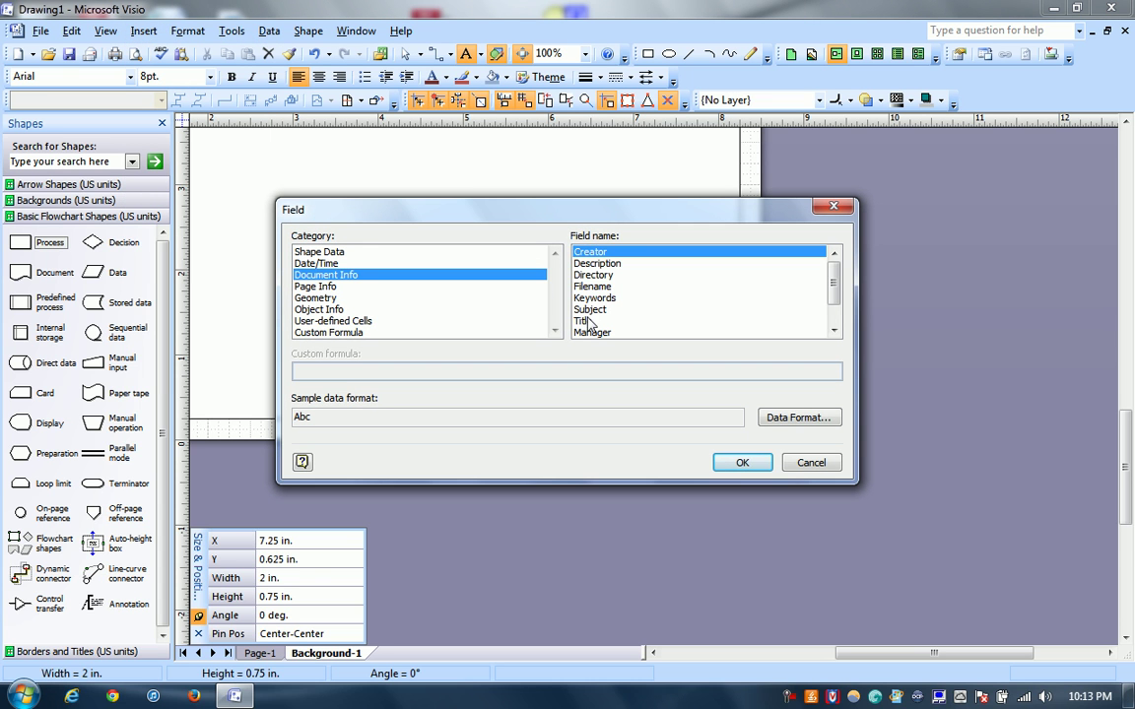
{"action": "left_click", "coordinate": [589, 321]}
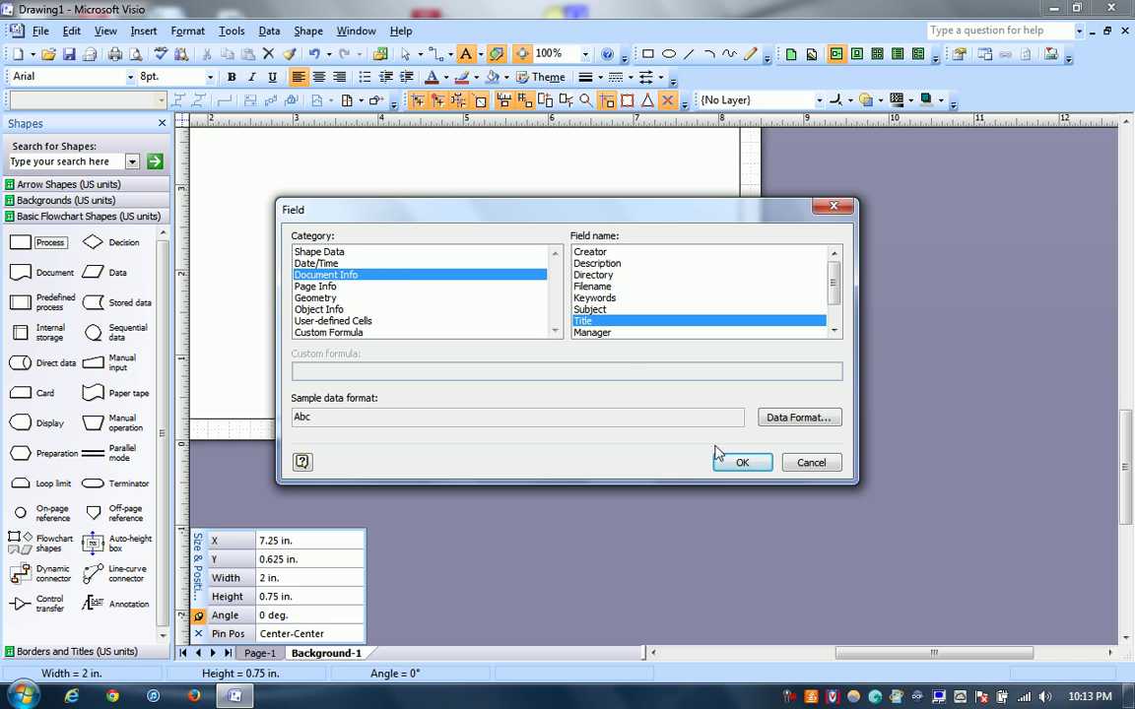
{"action": "left_click", "coordinate": [740, 462]}
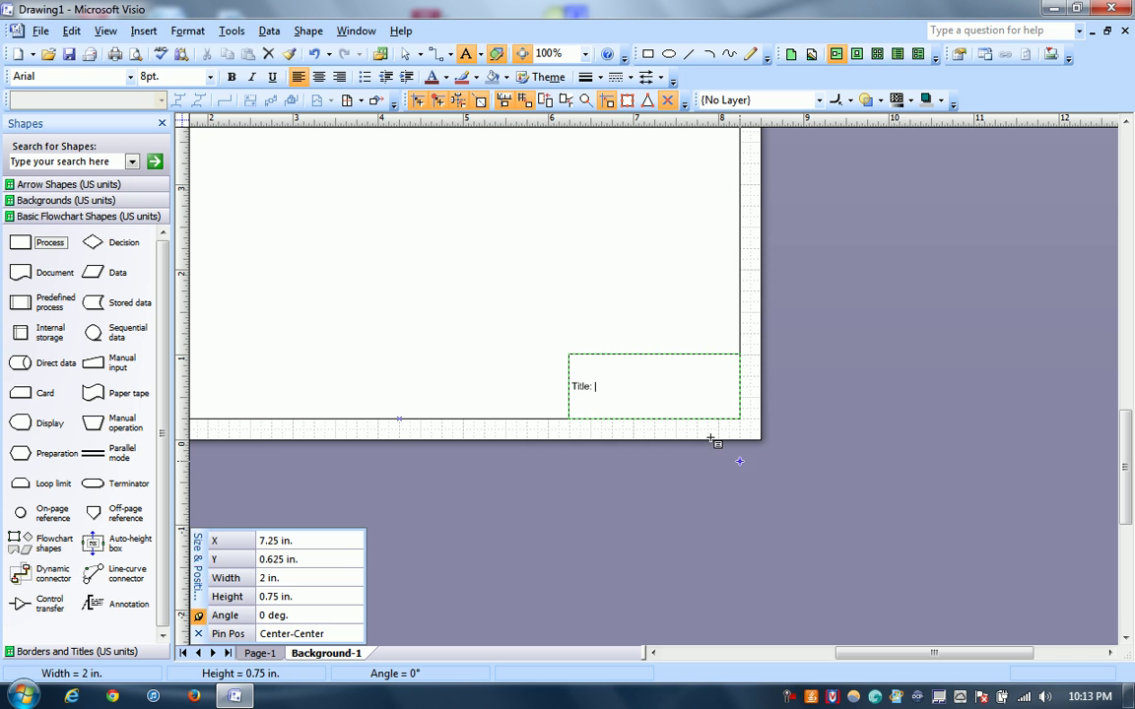
Insert the Document Info Title field a second time on the same "Title:" line
{"action": "key", "text": "Return"}
{"action": "key", "text": "BackSpace"}
{"action": "left_click", "coordinate": [143, 30]}
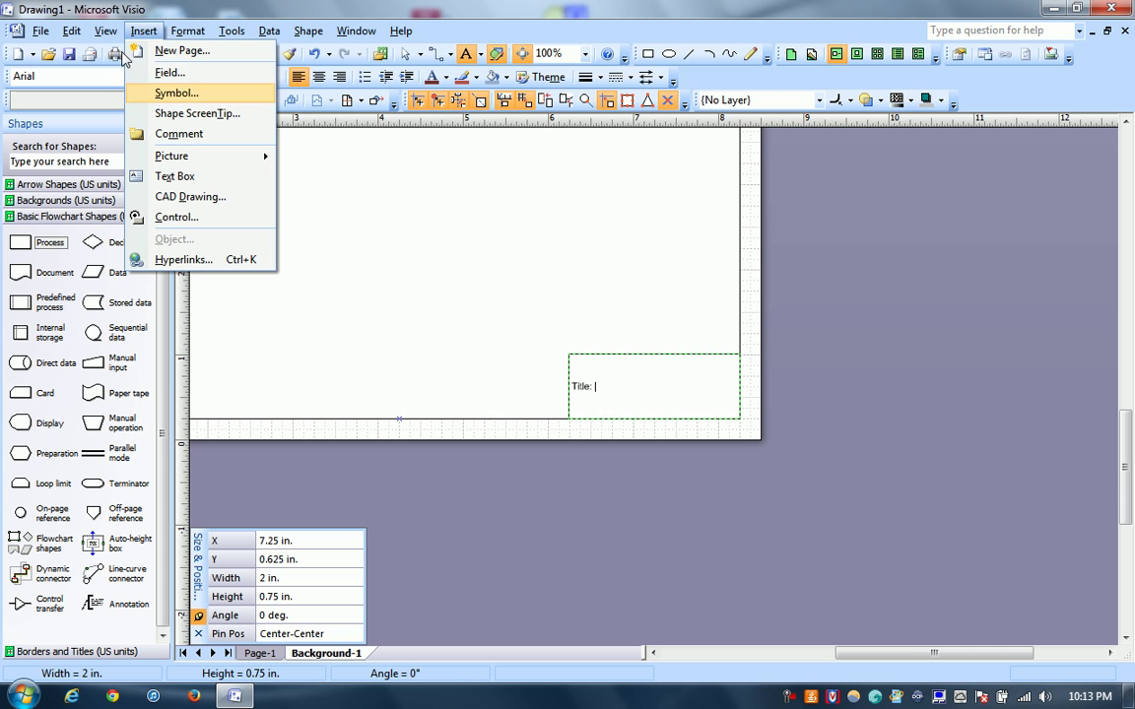
{"action": "left_click", "coordinate": [158, 71]}
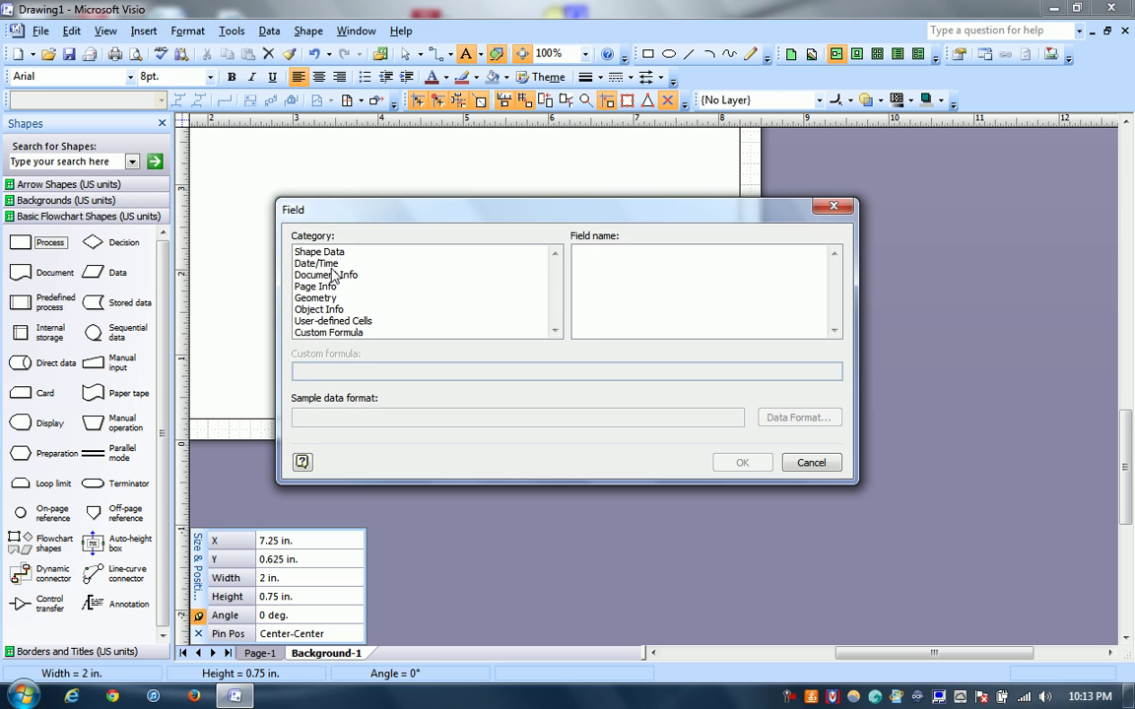
{"action": "left_click", "coordinate": [316, 263]}
{"action": "left_click", "coordinate": [335, 275]}
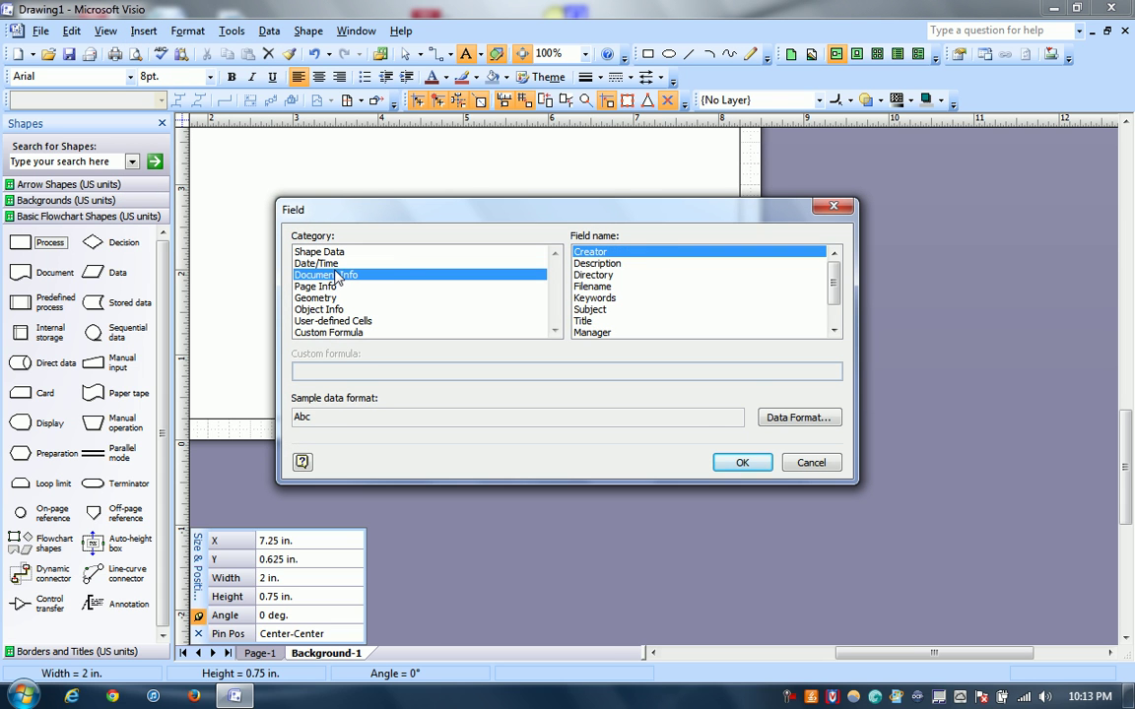
{"action": "left_click", "coordinate": [619, 326]}
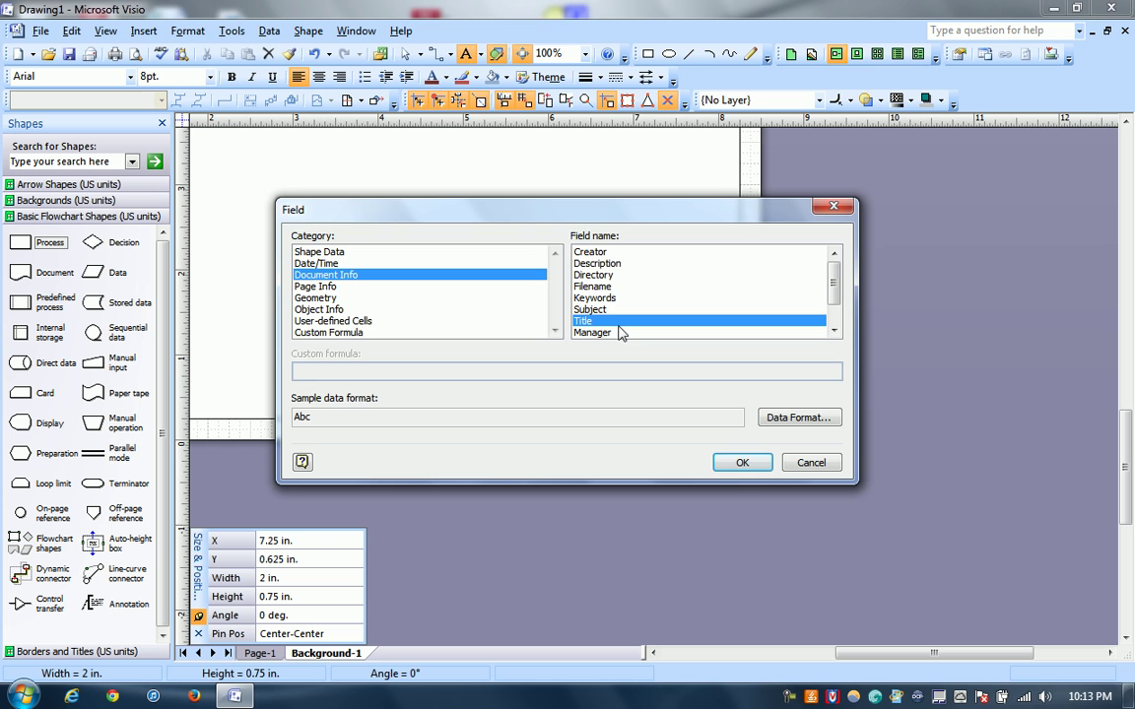
{"action": "left_click", "coordinate": [741, 463]}
Add a "Date:" line below the title and insert the Last Edit Date/Time field after it
{"action": "key", "text": "Return"}
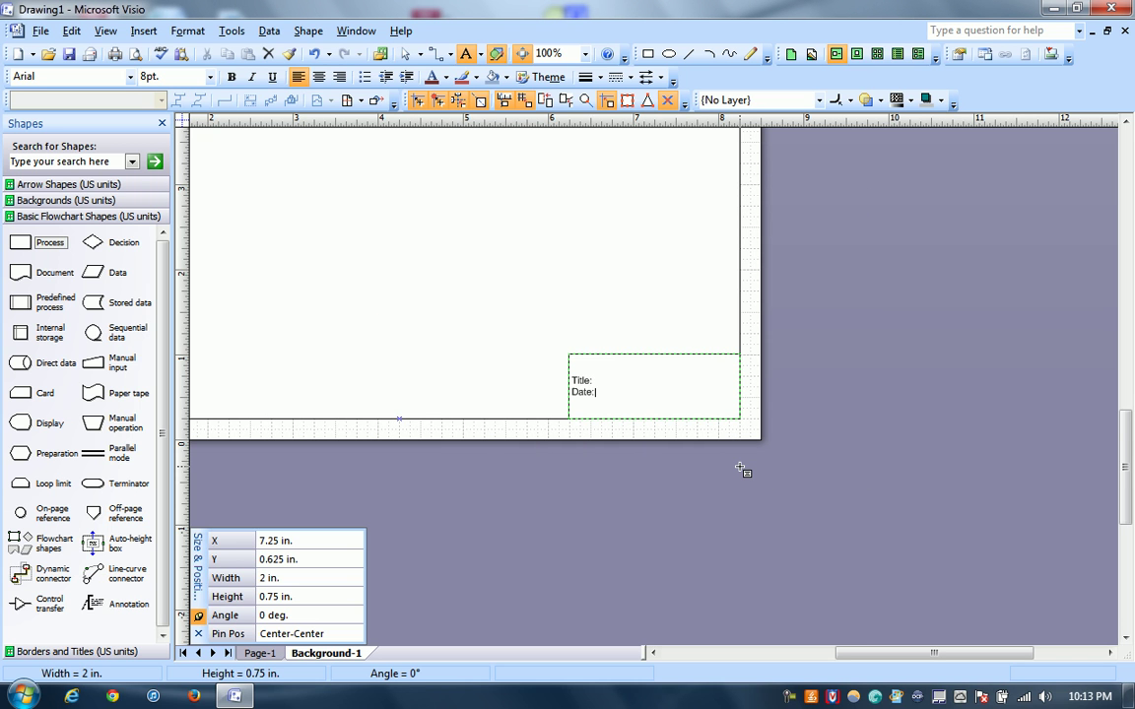
{"action": "left_click", "coordinate": [143, 31]}
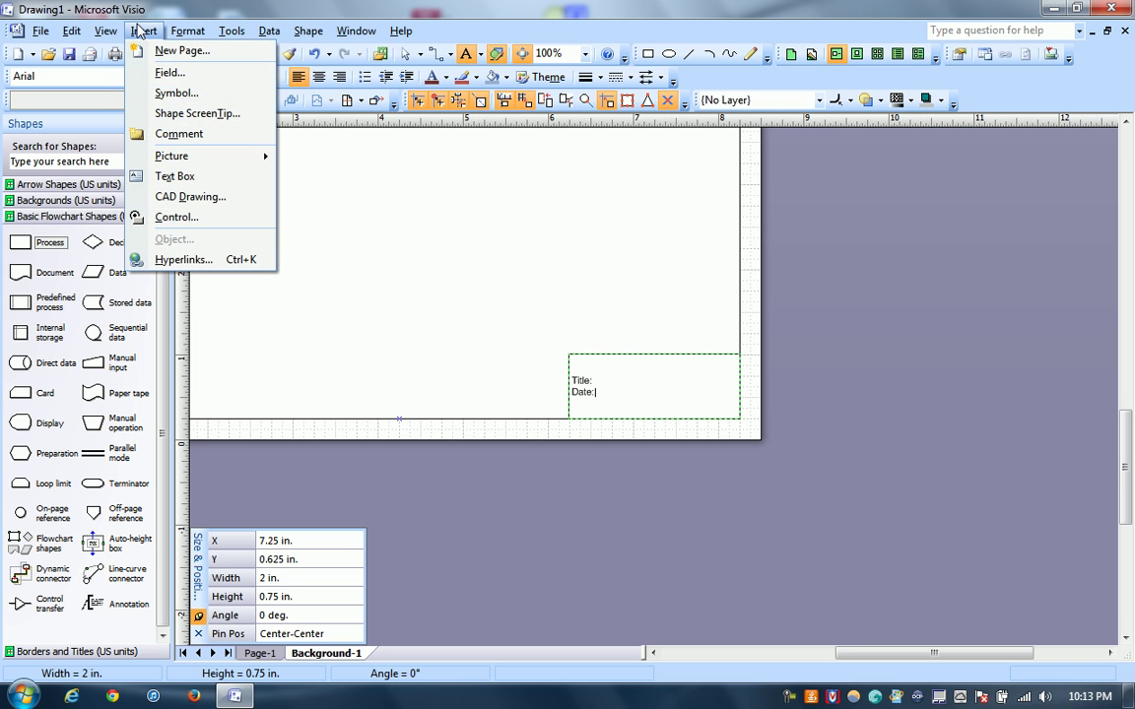
{"action": "left_click", "coordinate": [170, 73]}
{"action": "left_click", "coordinate": [321, 275]}
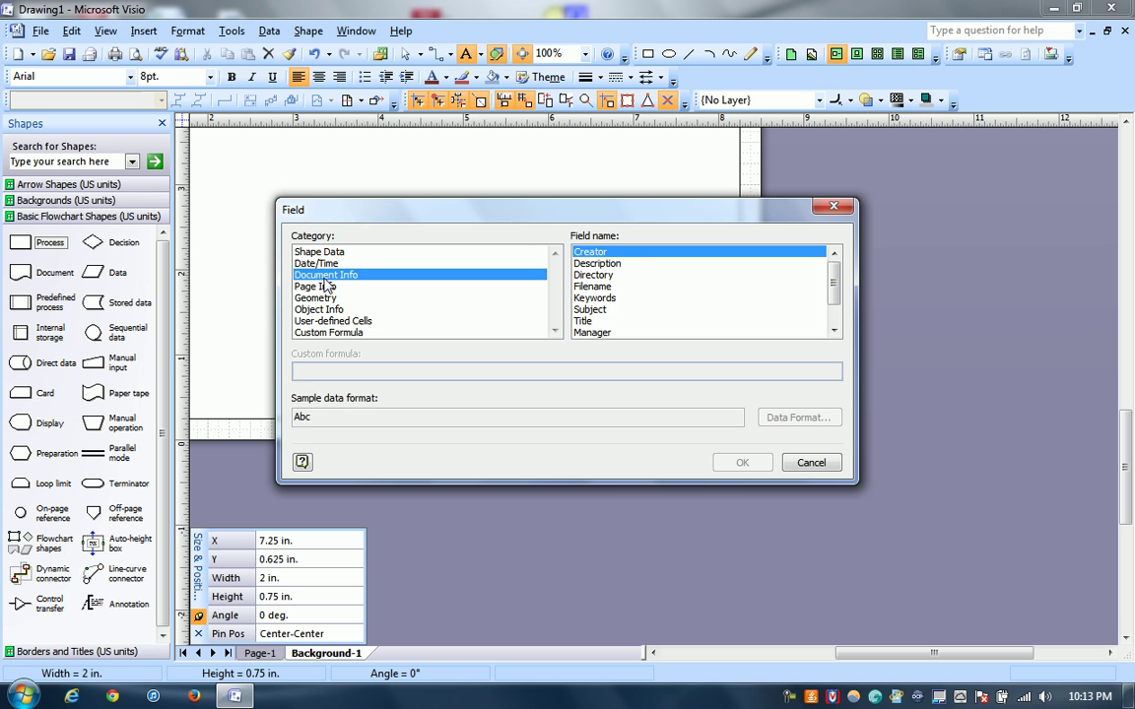
{"action": "left_click", "coordinate": [317, 263]}
{"action": "left_click", "coordinate": [635, 276]}
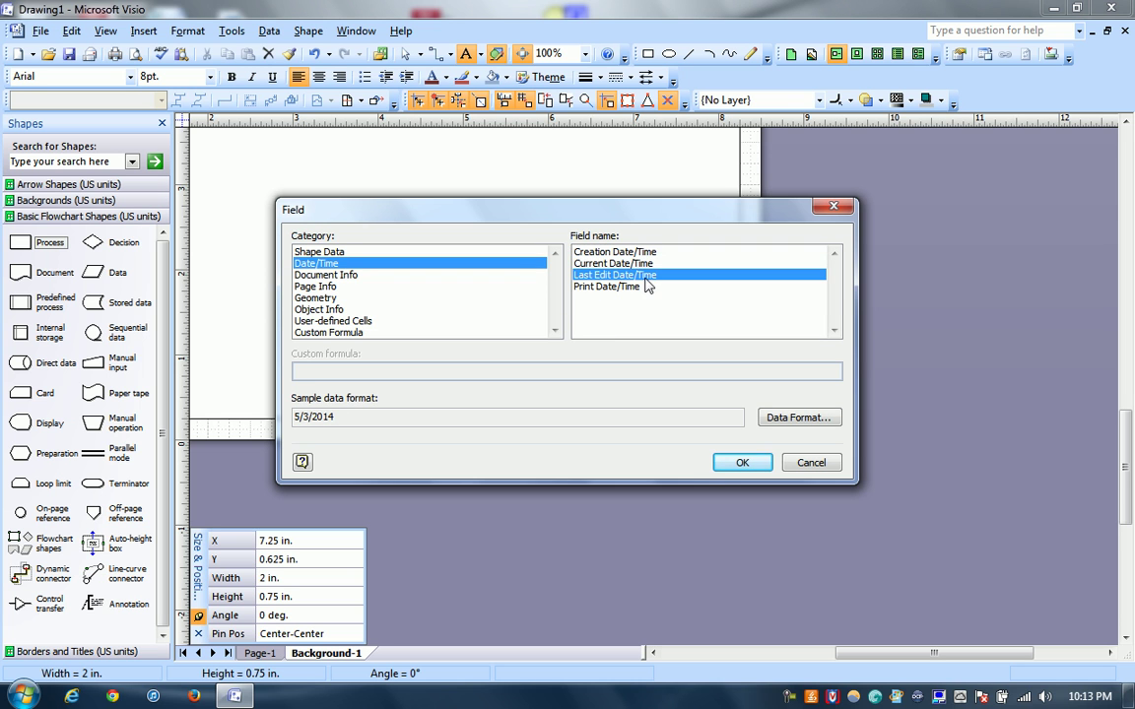
{"action": "left_click", "coordinate": [741, 463]}
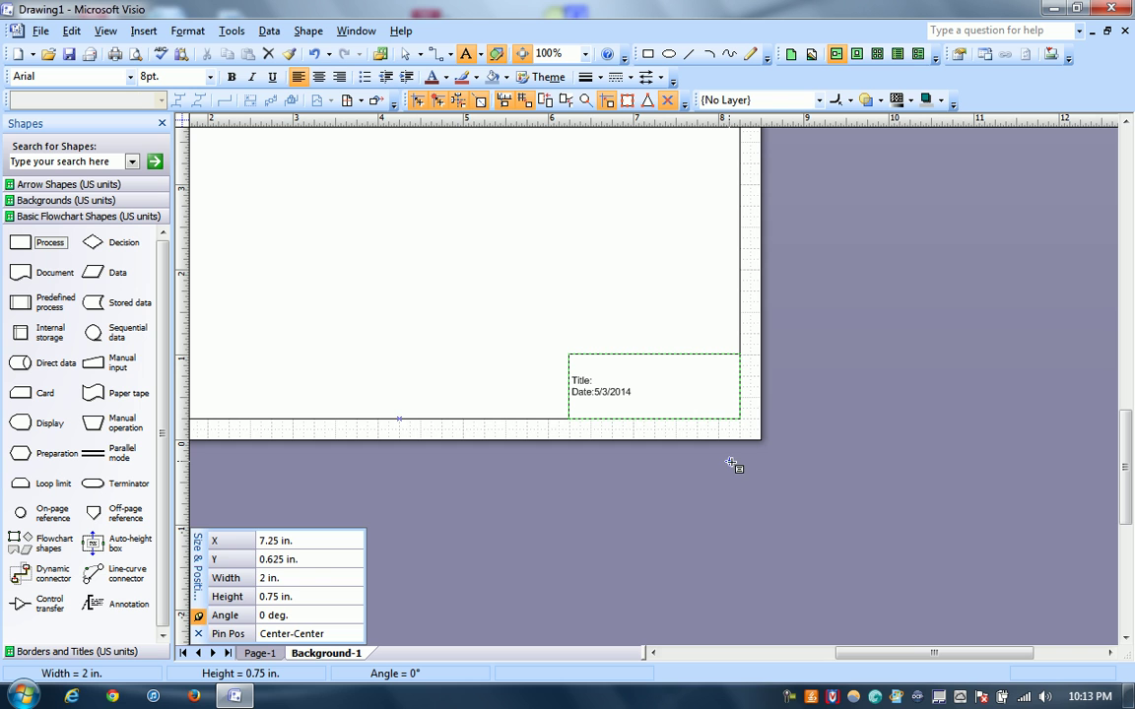
Set the Title in the document's properties to "Title of this document"
{"action": "left_click", "coordinate": [39, 30]}
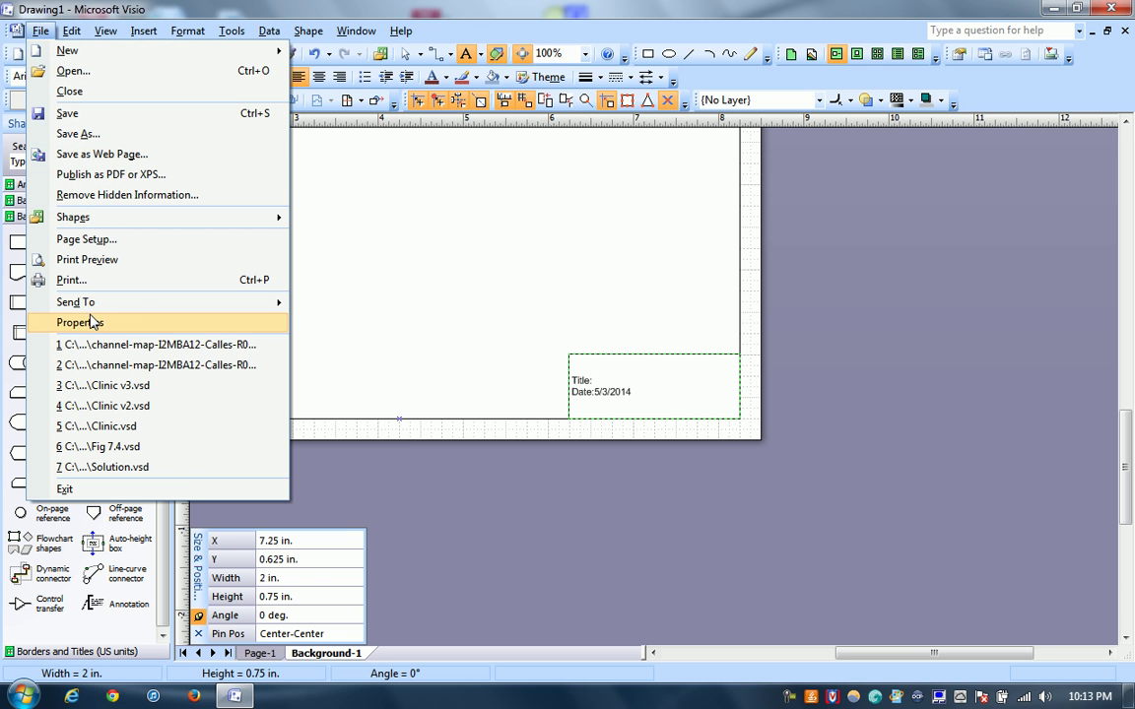
{"action": "left_click", "coordinate": [92, 325]}
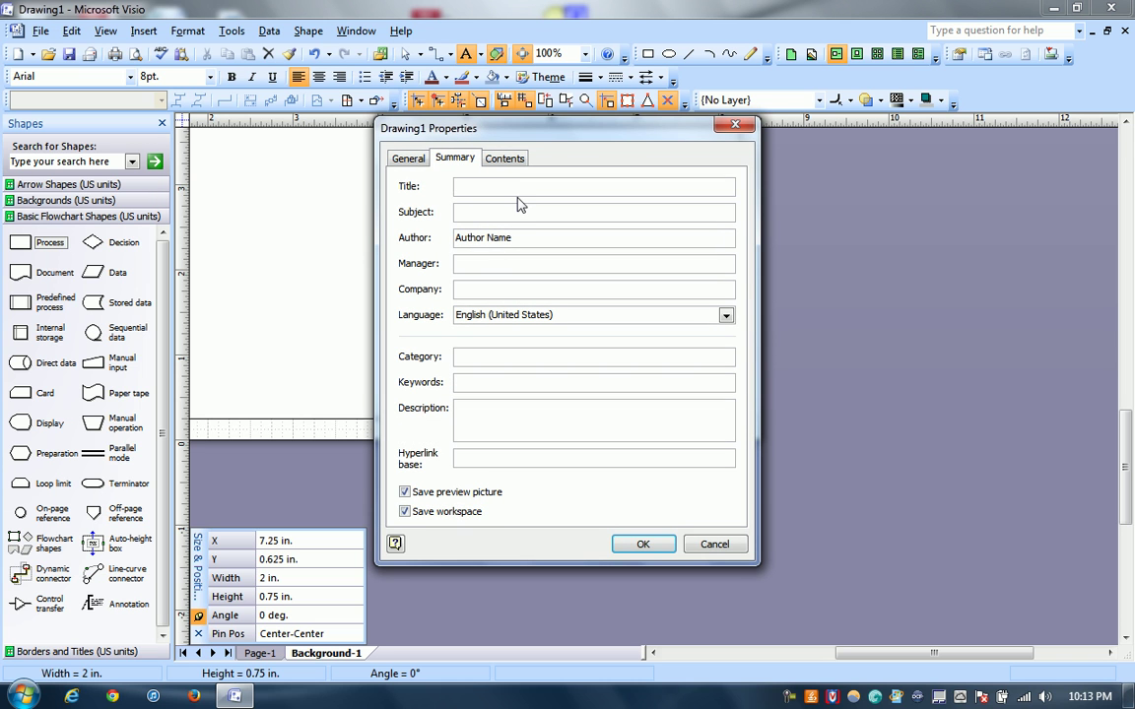
{"action": "type", "text": "Title of this document"}
{"action": "key", "text": "Return"}
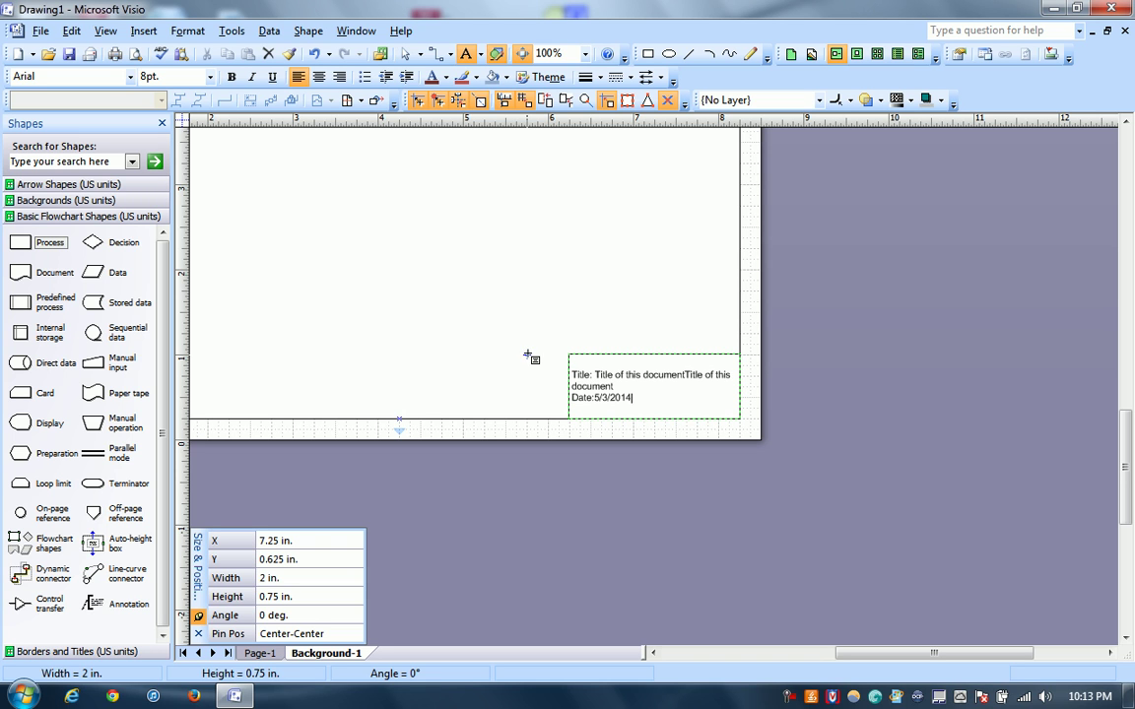
Add a "Page Title:" line below the date and insert the Page Info field Name after it
{"action": "key", "text": "Return"}
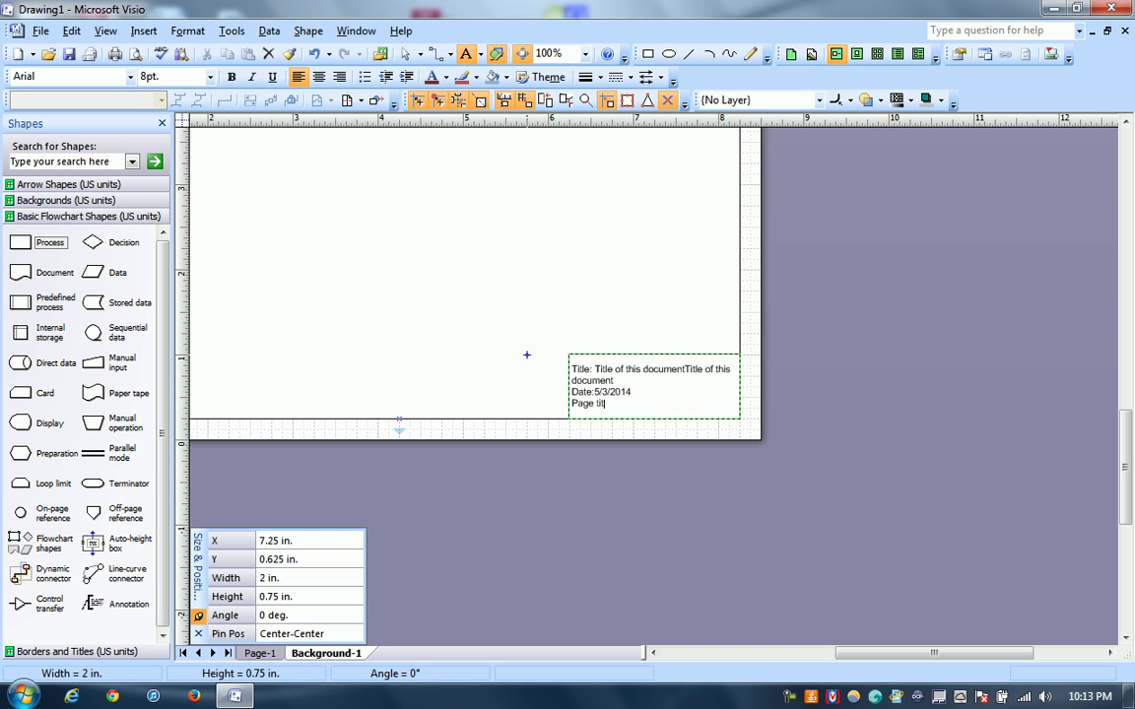
{"action": "type", "text": "Page Title:"}
{"action": "left_click", "coordinate": [144, 30]}
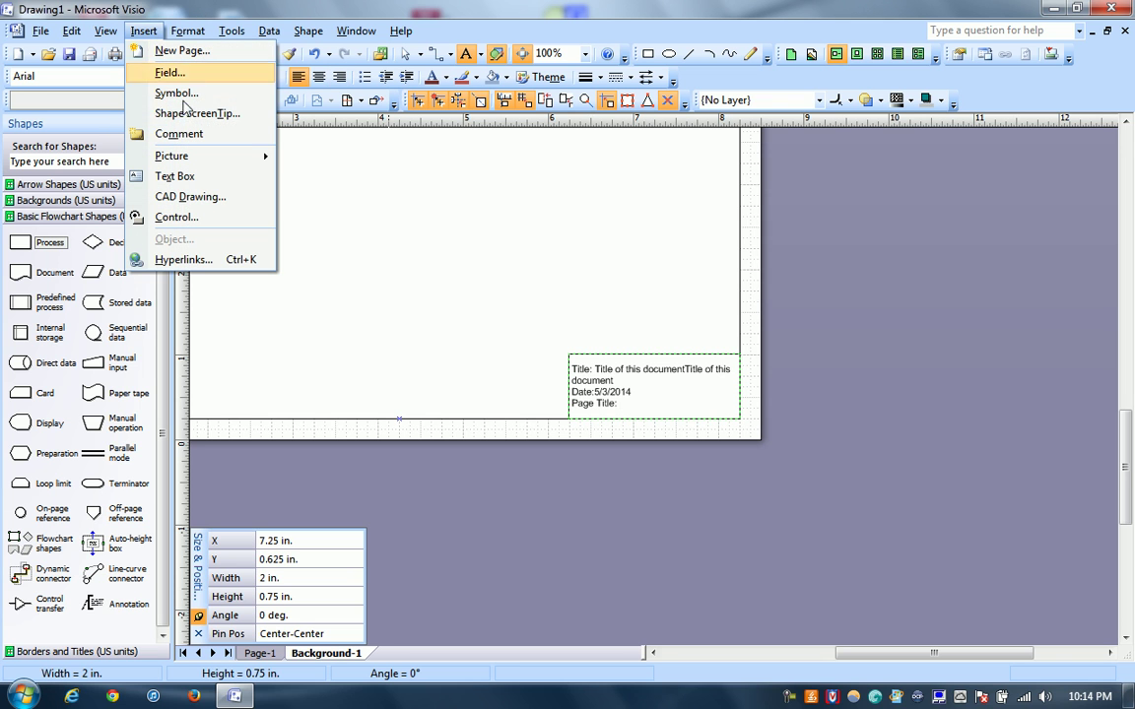
{"action": "left_click", "coordinate": [186, 73]}
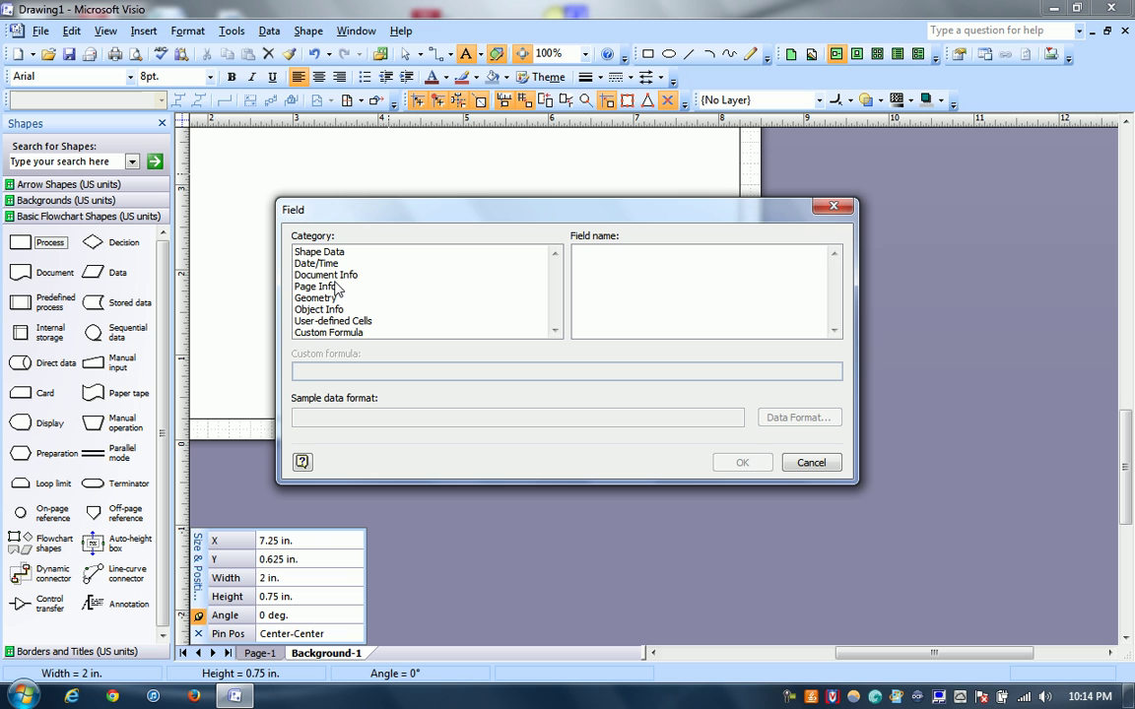
{"action": "left_click", "coordinate": [336, 286]}
{"action": "left_click", "coordinate": [588, 266]}
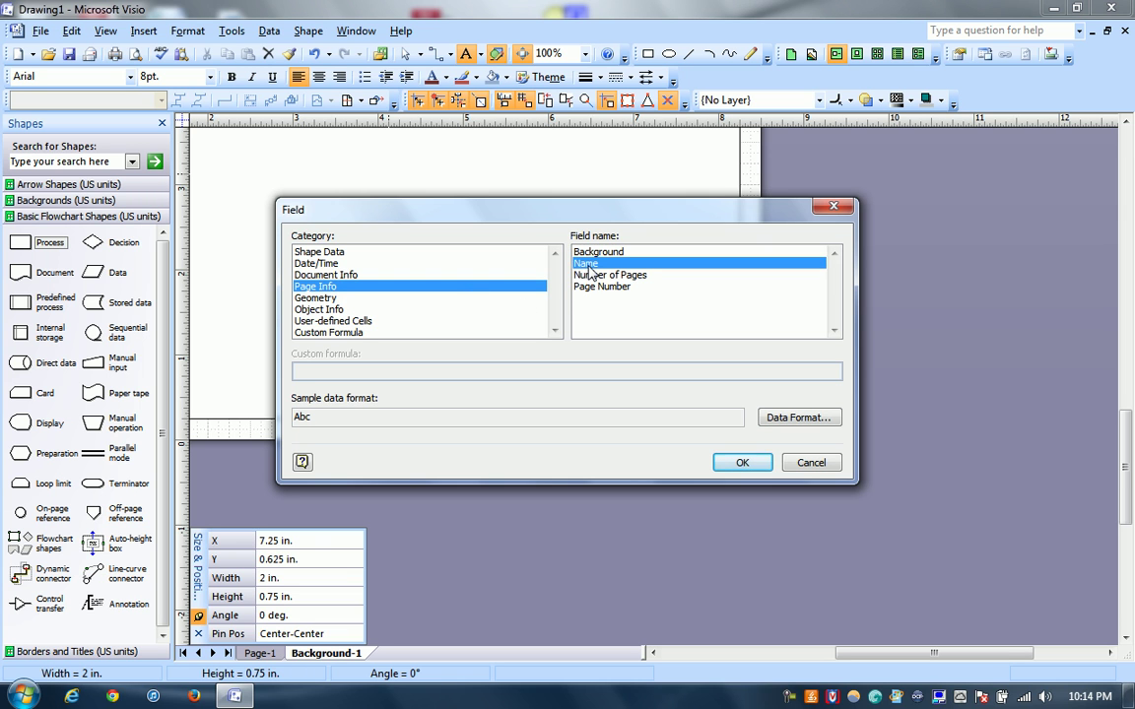
{"action": "left_click", "coordinate": [742, 462]}
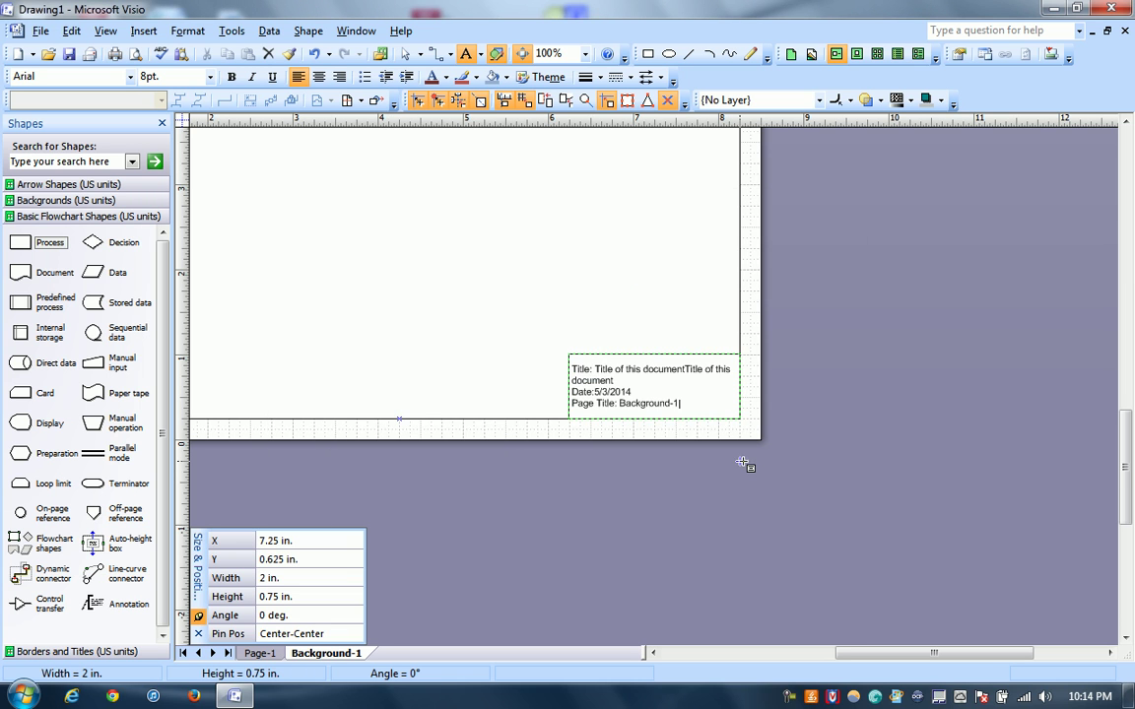
Add an "Author:" line below the page title and insert the Document Info field Creator after it
{"action": "key", "text": "Return"}
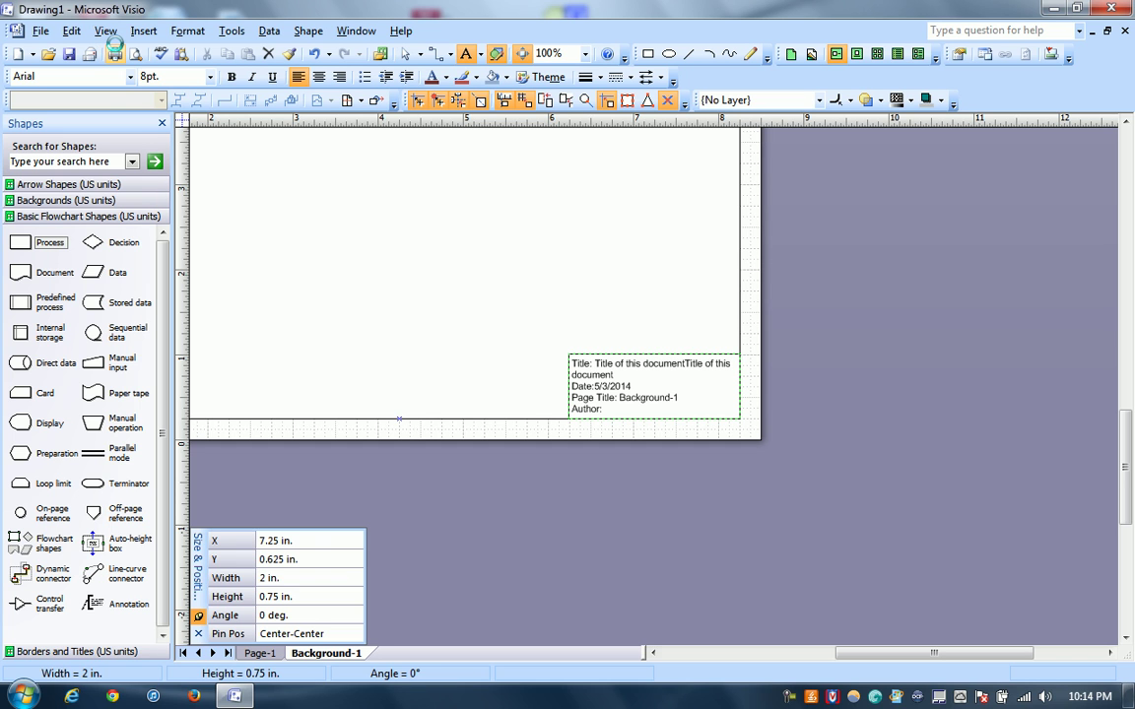
{"action": "left_click", "coordinate": [114, 49]}
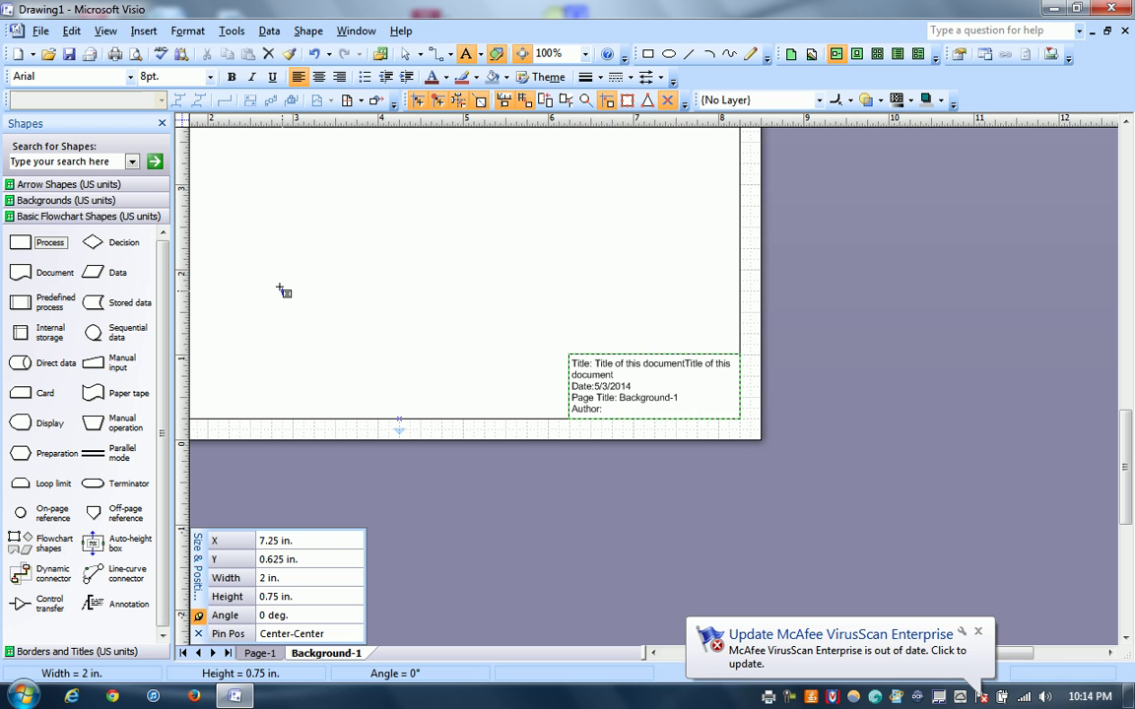
{"action": "left_click", "coordinate": [980, 633]}
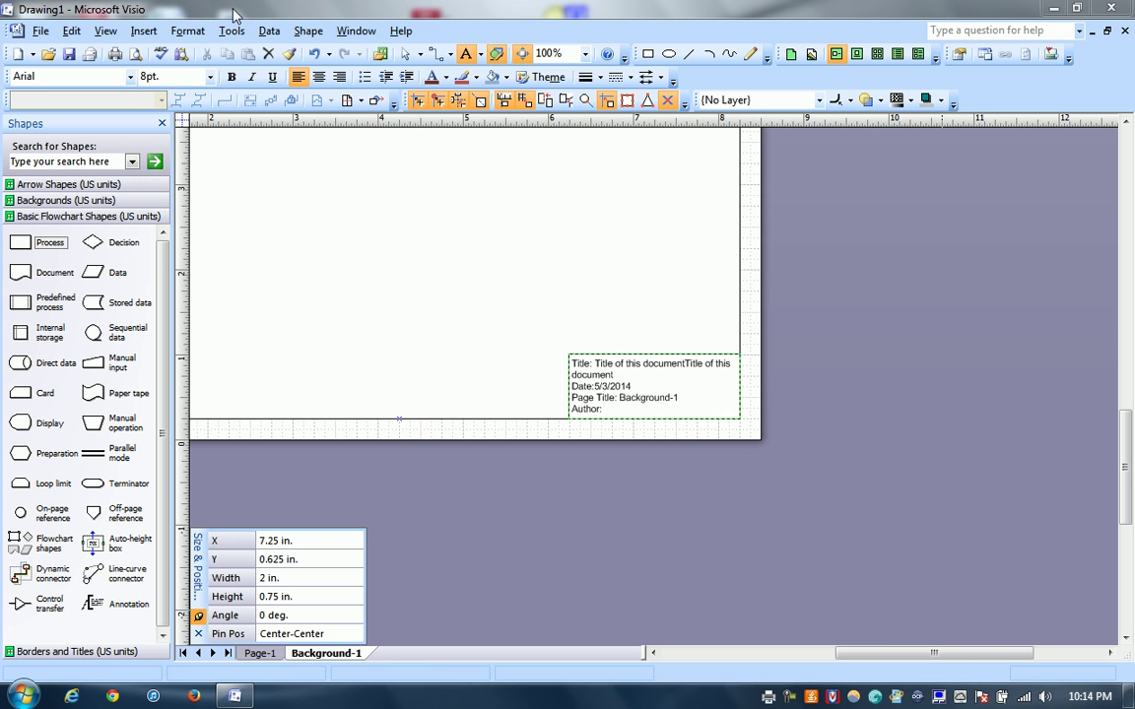
{"action": "left_click", "coordinate": [178, 32]}
{"action": "mouse_move", "coordinate": [143, 33]}
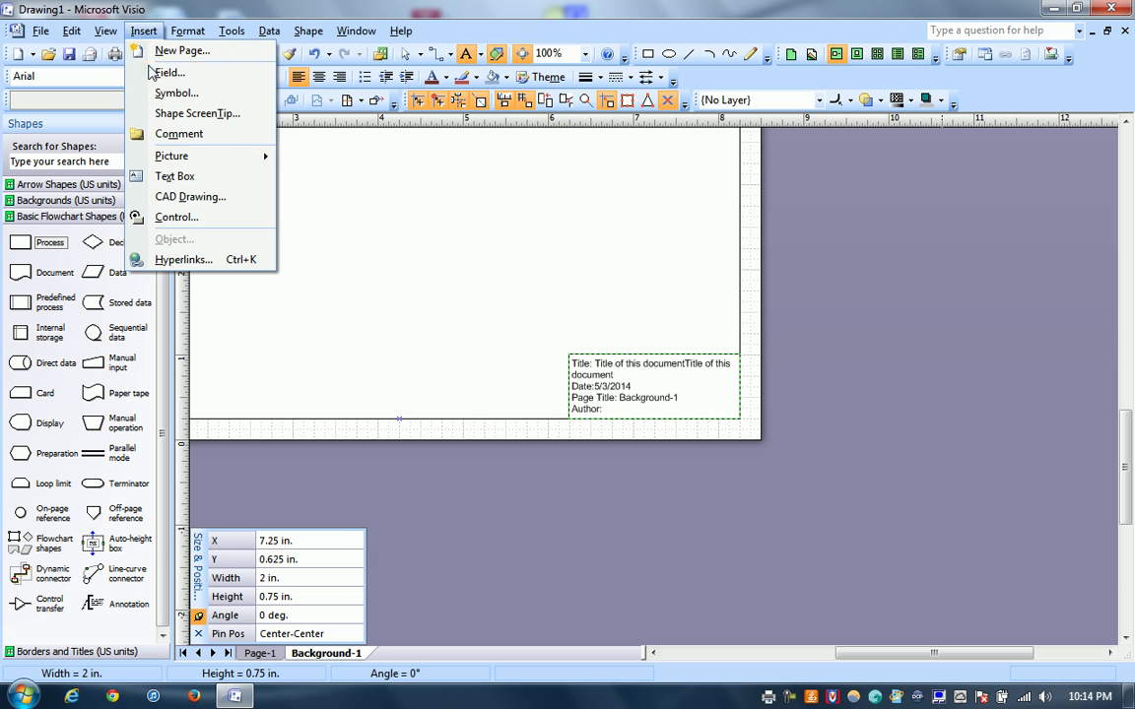
{"action": "left_click", "coordinate": [167, 72]}
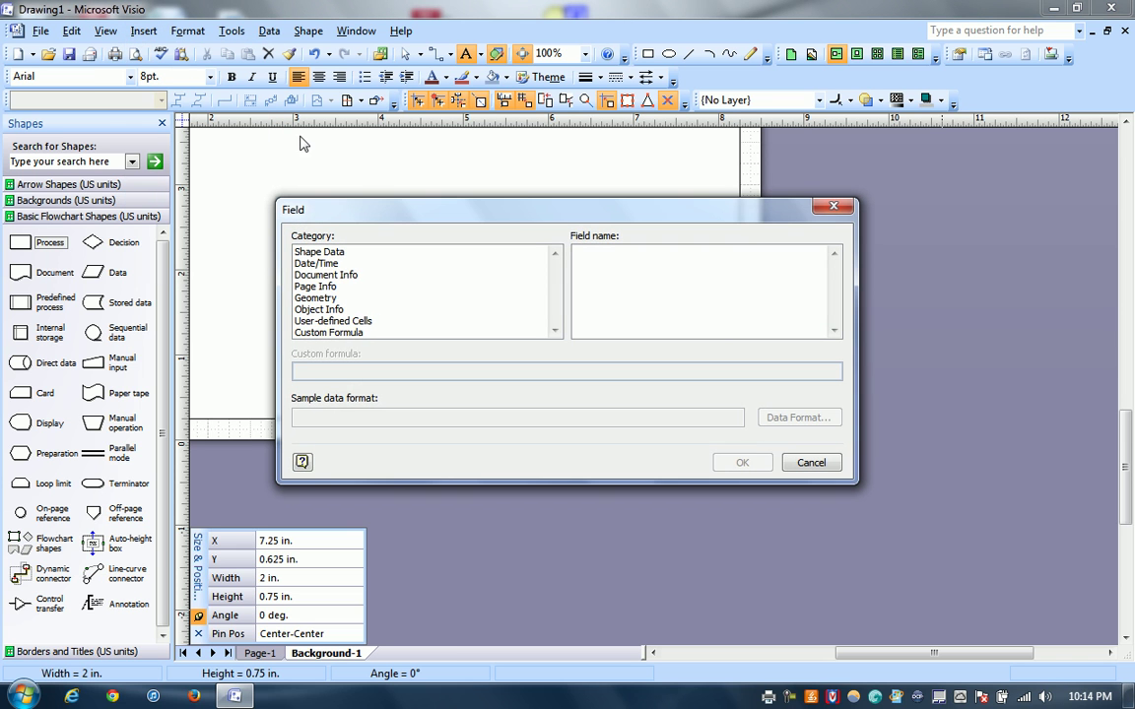
{"action": "left_click", "coordinate": [330, 277]}
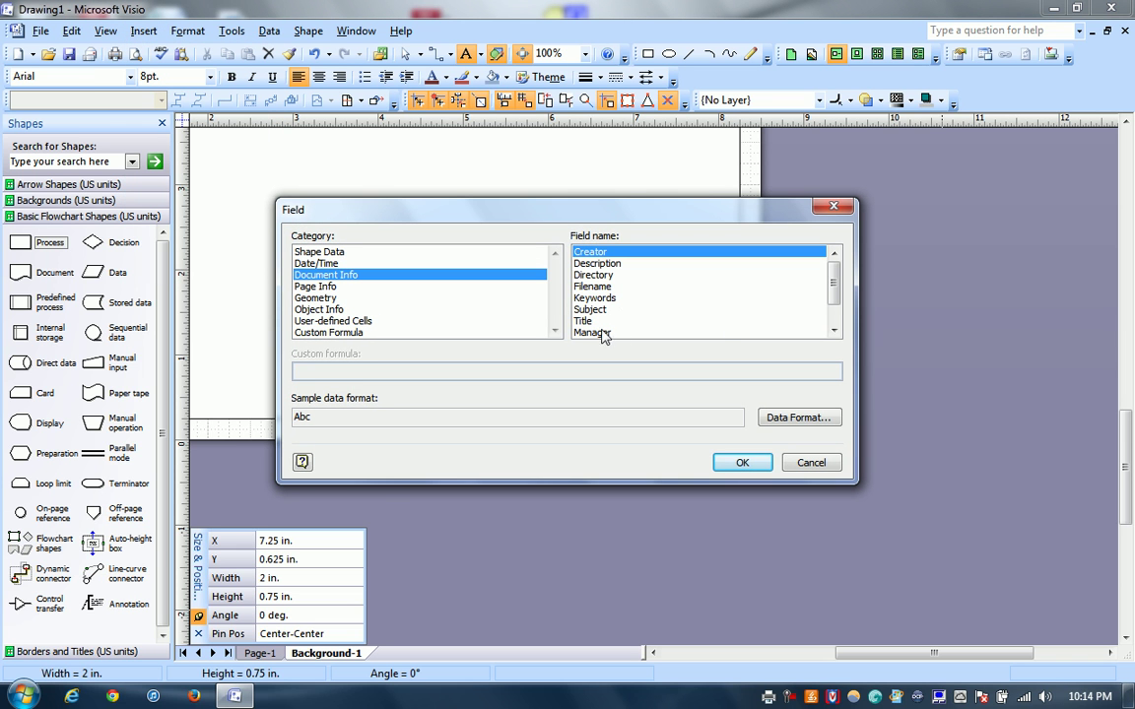
{"action": "left_click", "coordinate": [834, 330]}
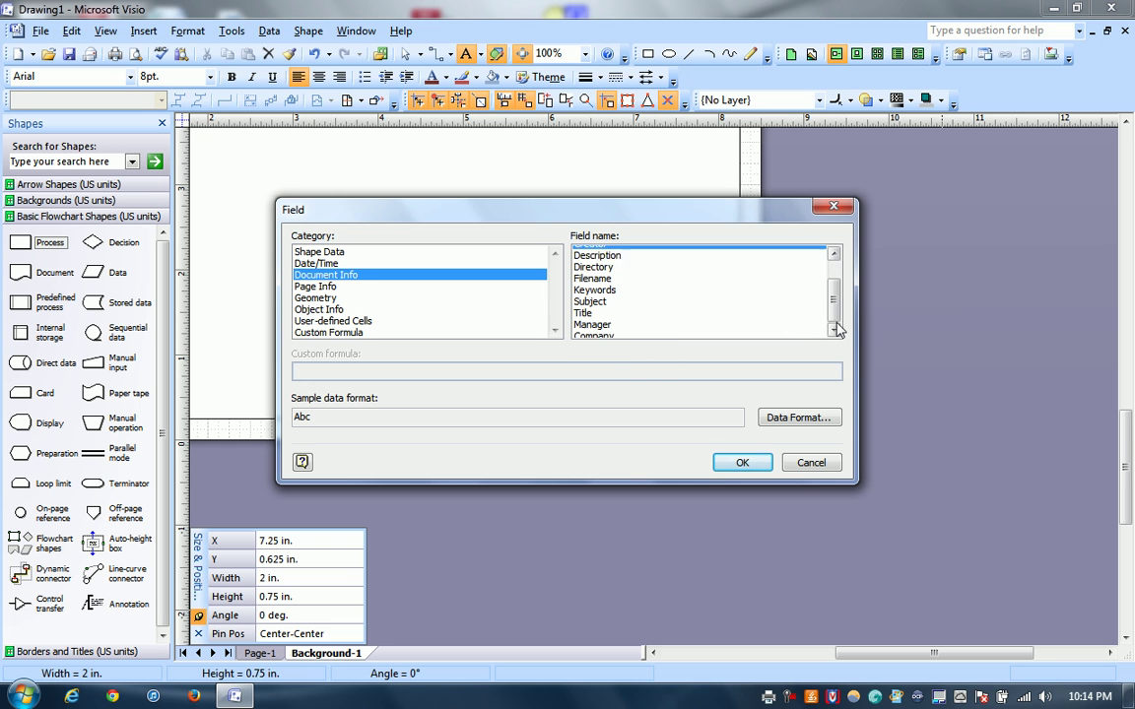
{"action": "left_click", "coordinate": [834, 330]}
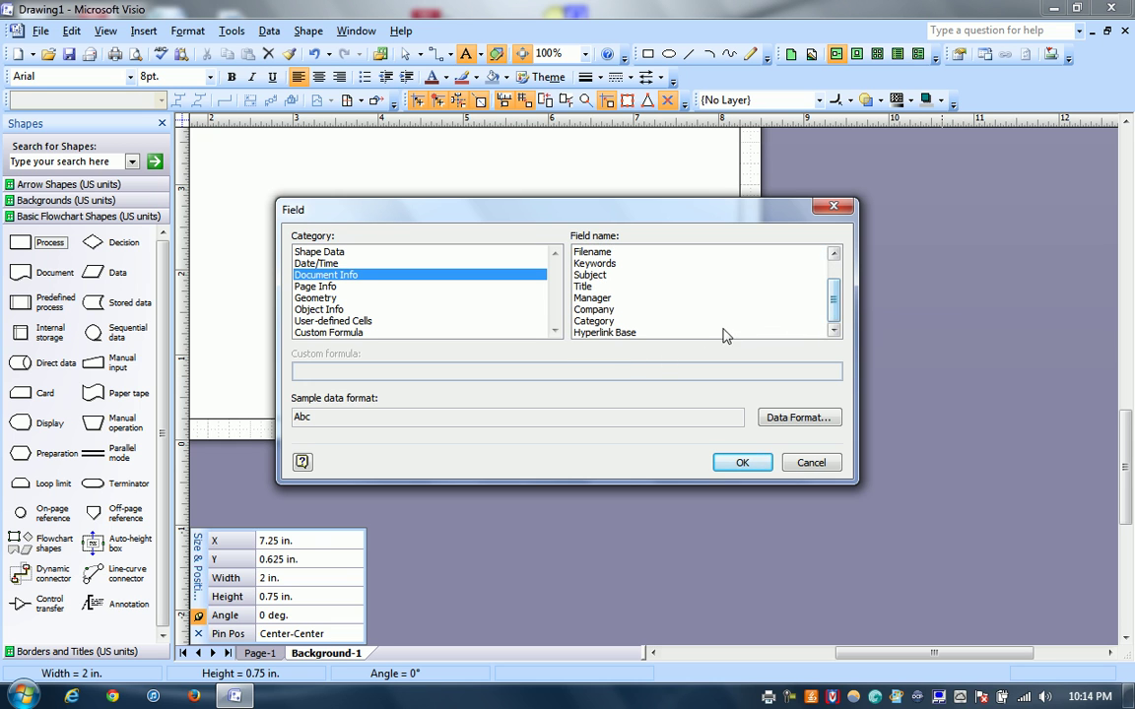
{"action": "left_click", "coordinate": [385, 288]}
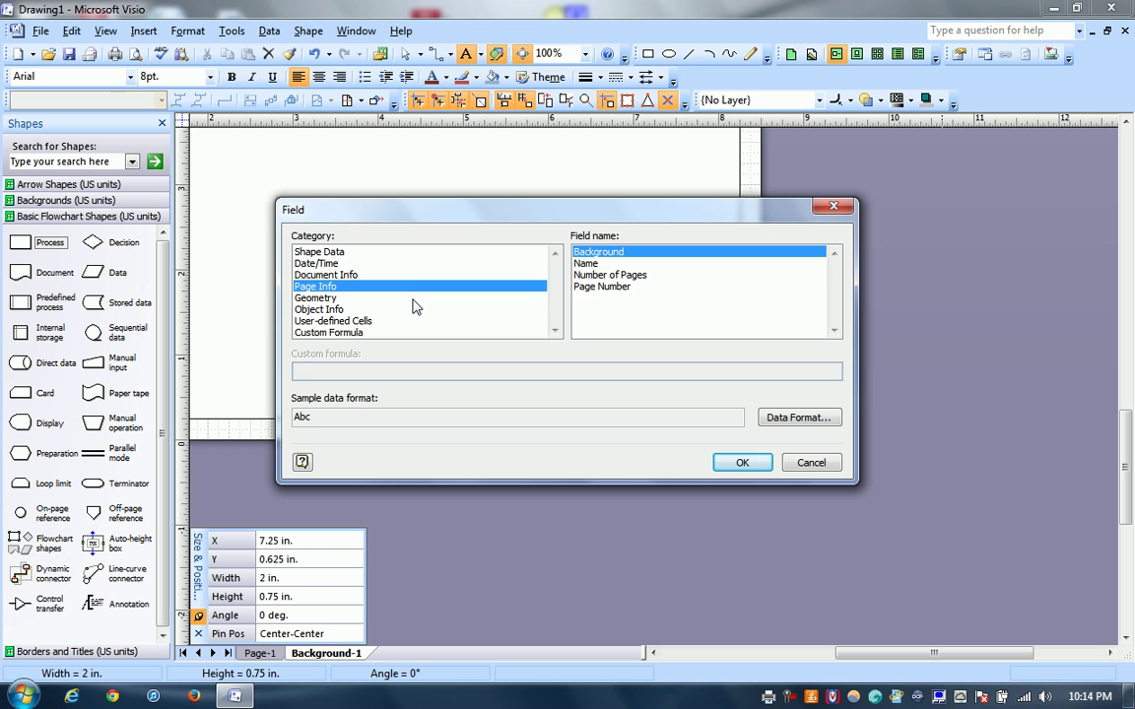
{"action": "left_click", "coordinate": [392, 312]}
{"action": "left_click", "coordinate": [362, 267]}
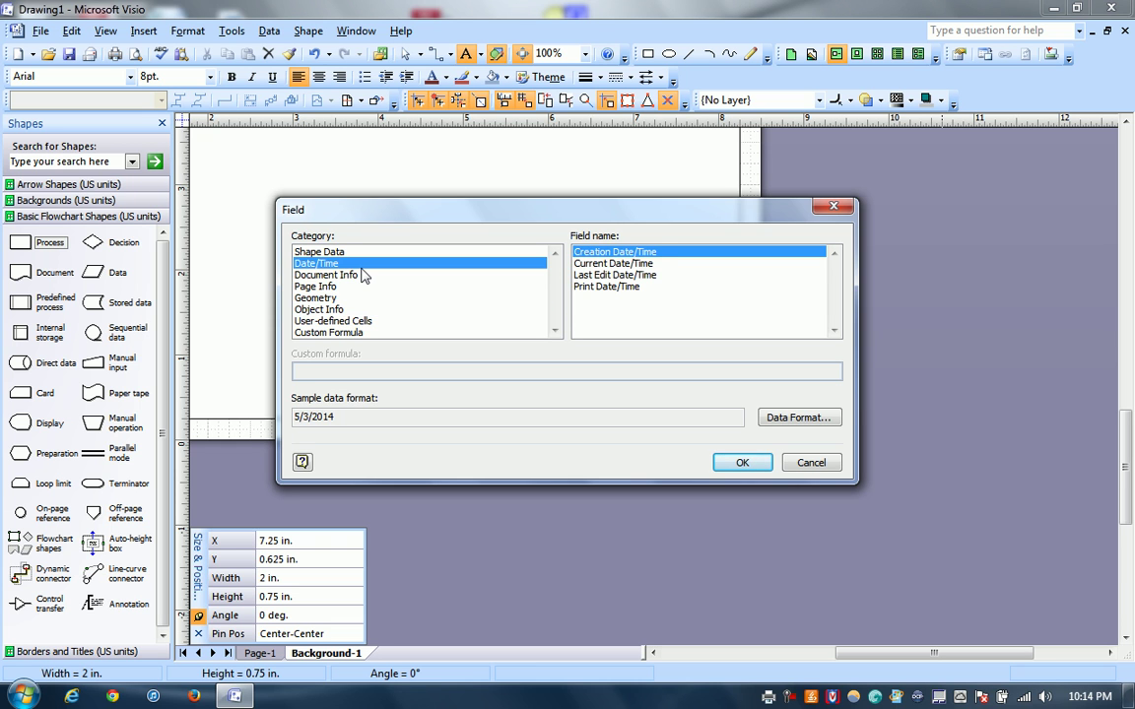
{"action": "left_click", "coordinate": [365, 276]}
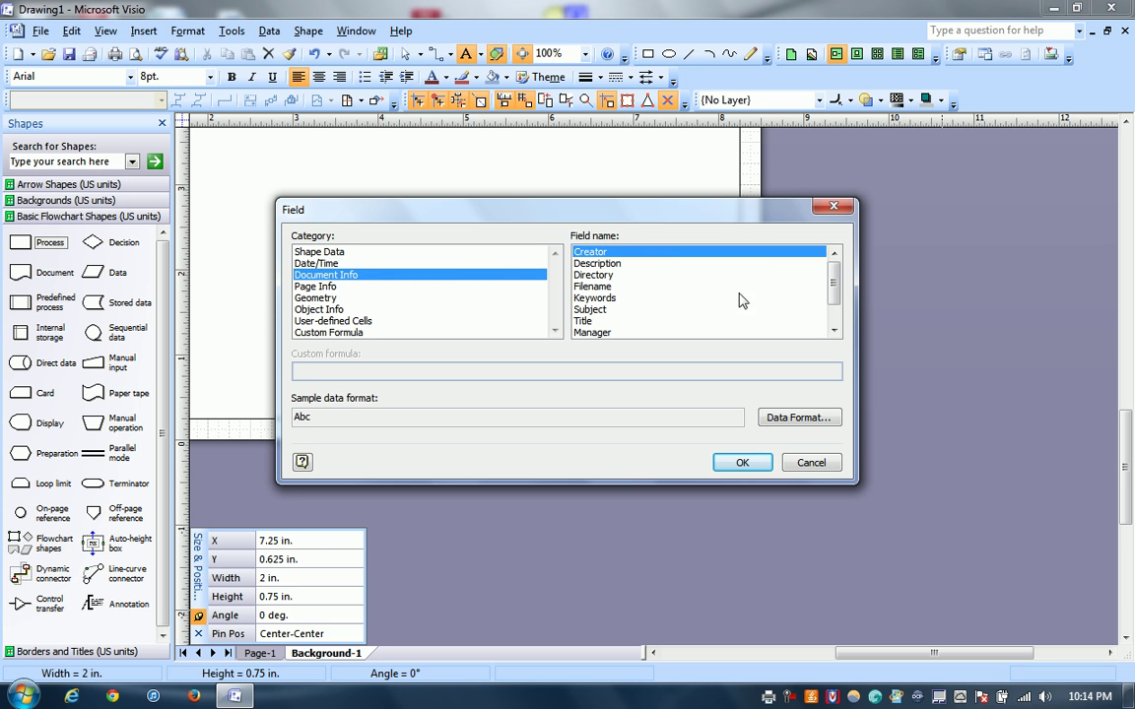
{"action": "left_click", "coordinate": [740, 462]}
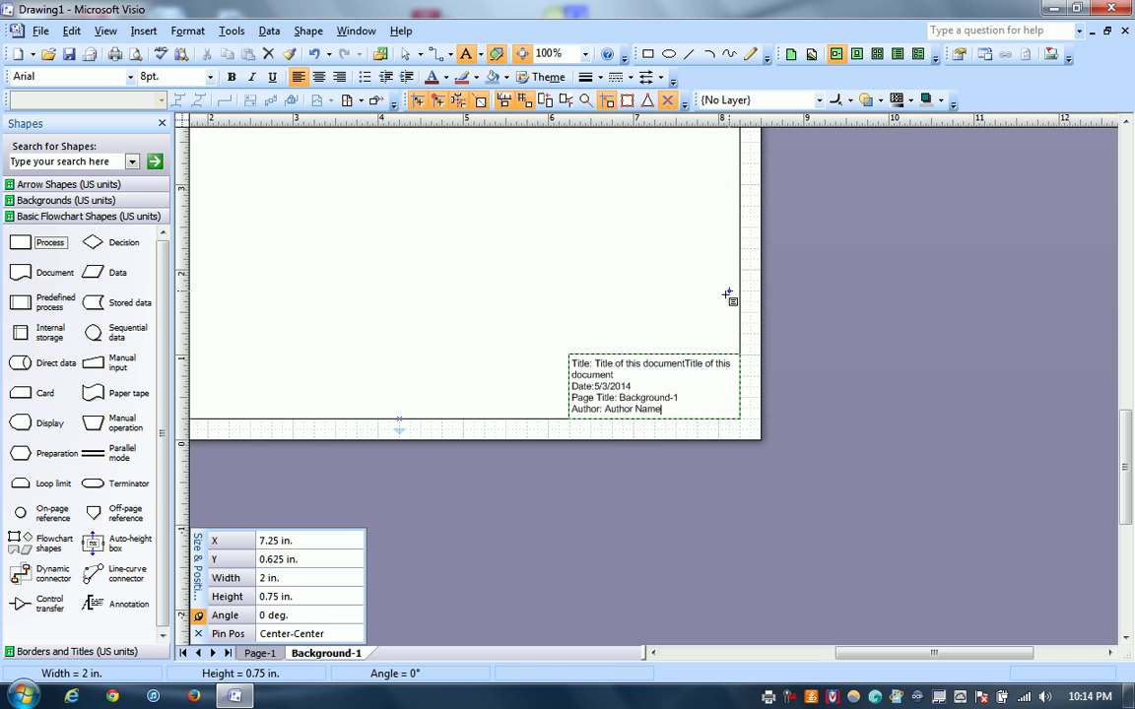
Check the Author entry in the document's properties
{"action": "left_click", "coordinate": [40, 30]}
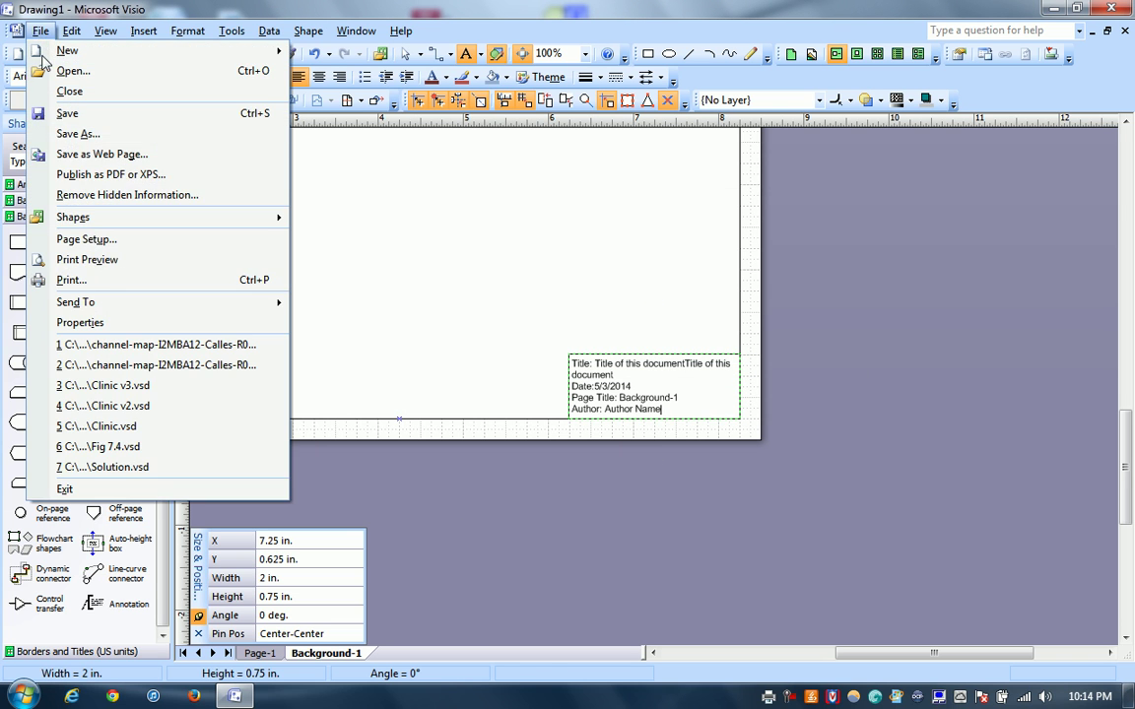
{"action": "left_click", "coordinate": [80, 322]}
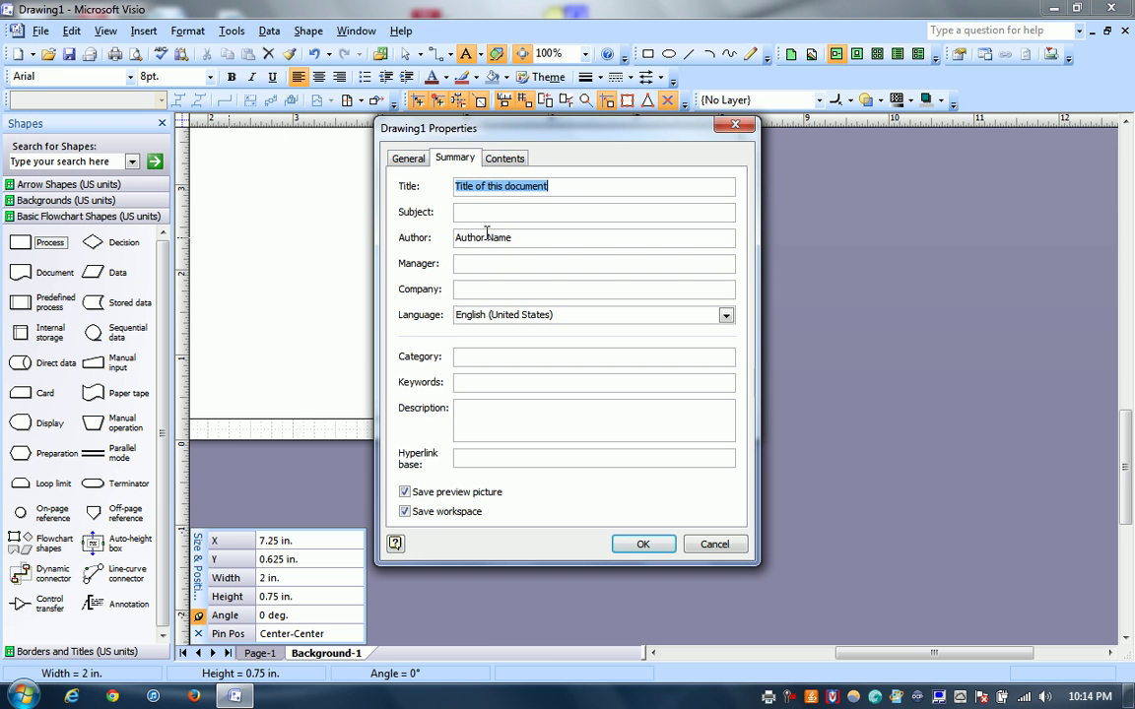
{"action": "left_click", "coordinate": [643, 545]}
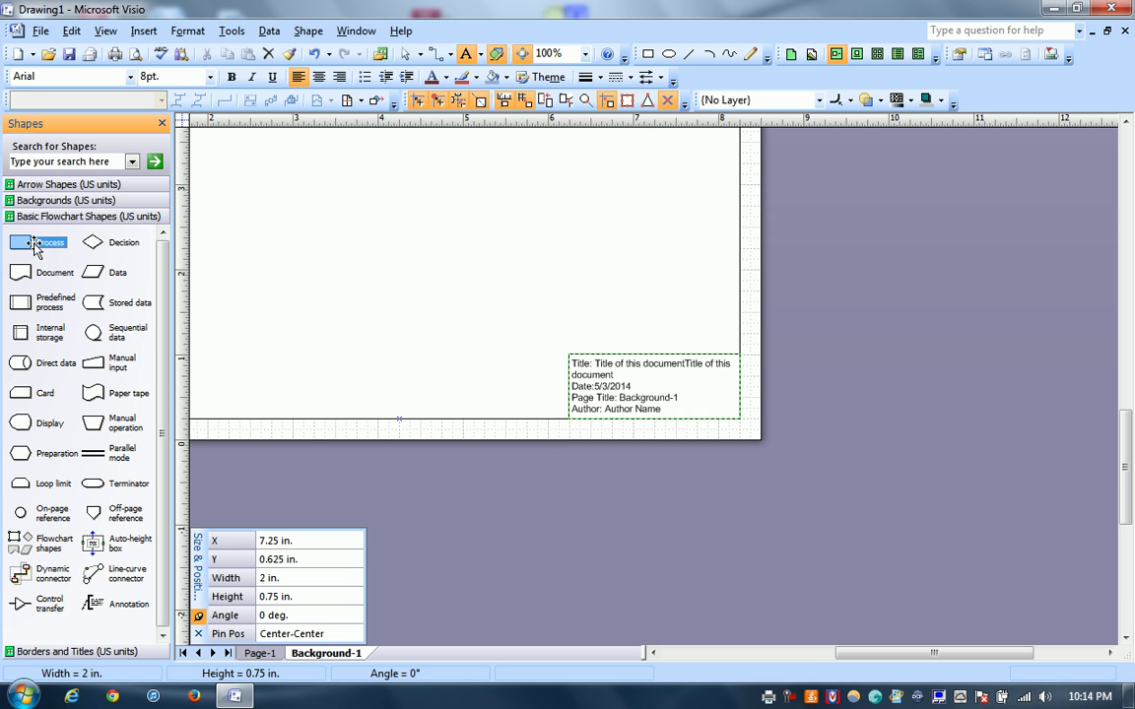
Place a Process shape over the title block text and widen it to 2 in. so it reaches the page border
{"action": "left_click_drag", "start_coordinate": [35, 245], "coordinate": [613, 391]}
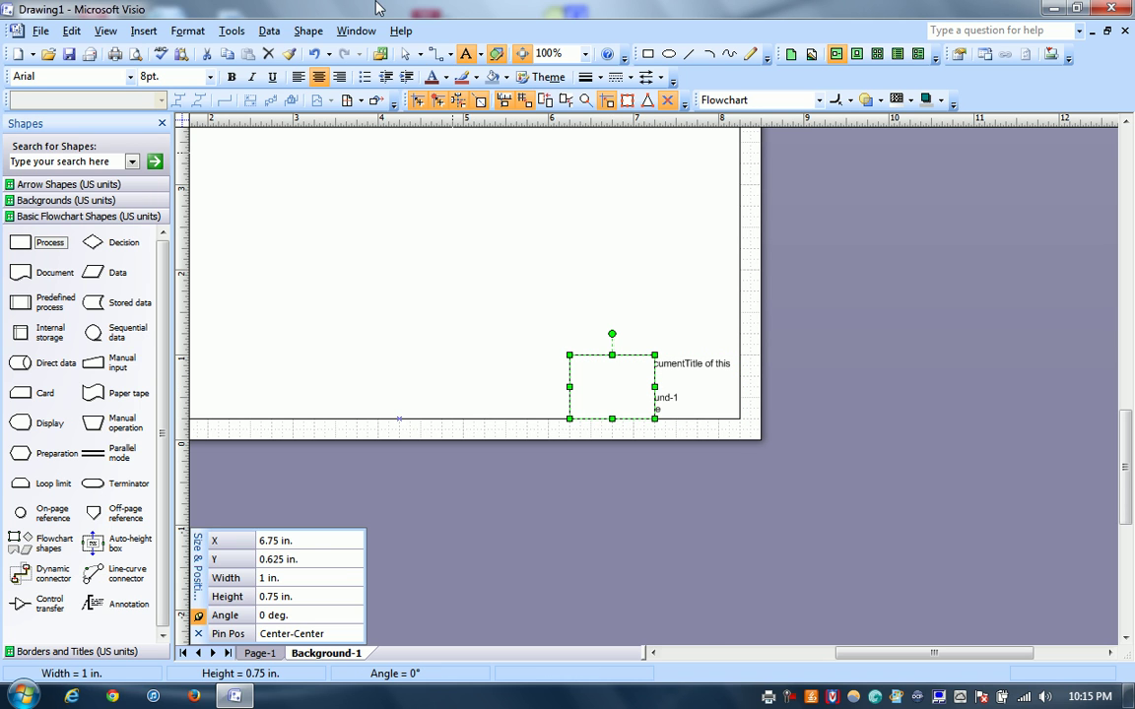
{"action": "left_click", "coordinate": [407, 55]}
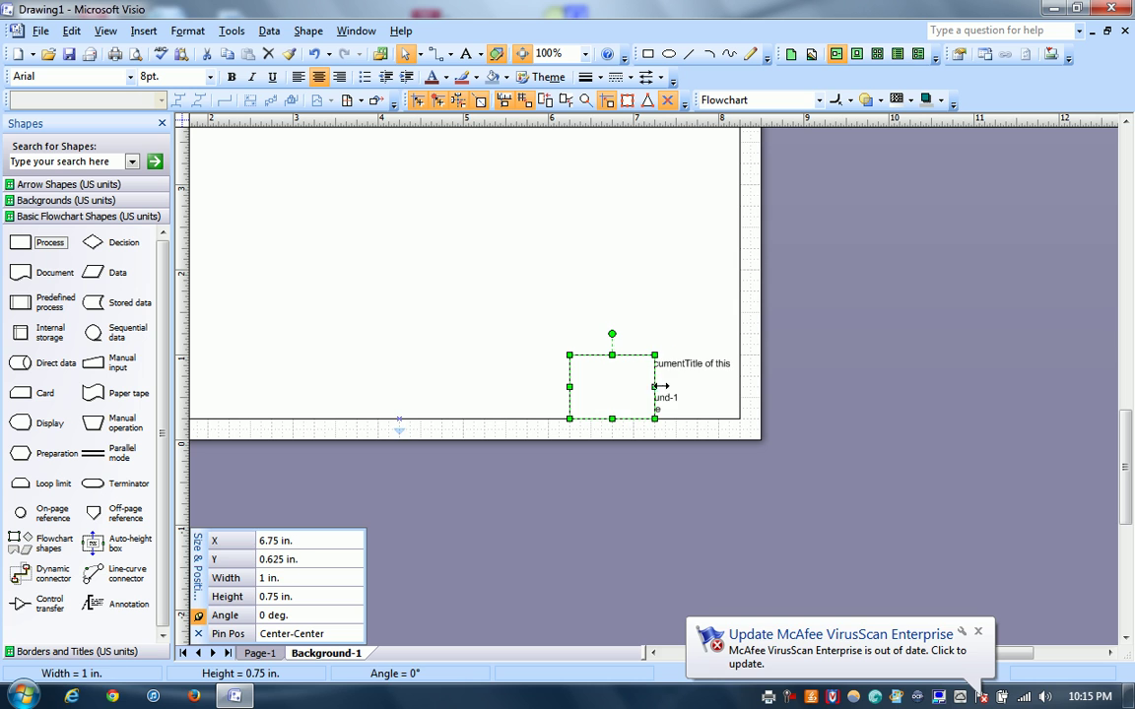
{"action": "left_click_drag", "start_coordinate": [656, 386], "coordinate": [736, 392]}
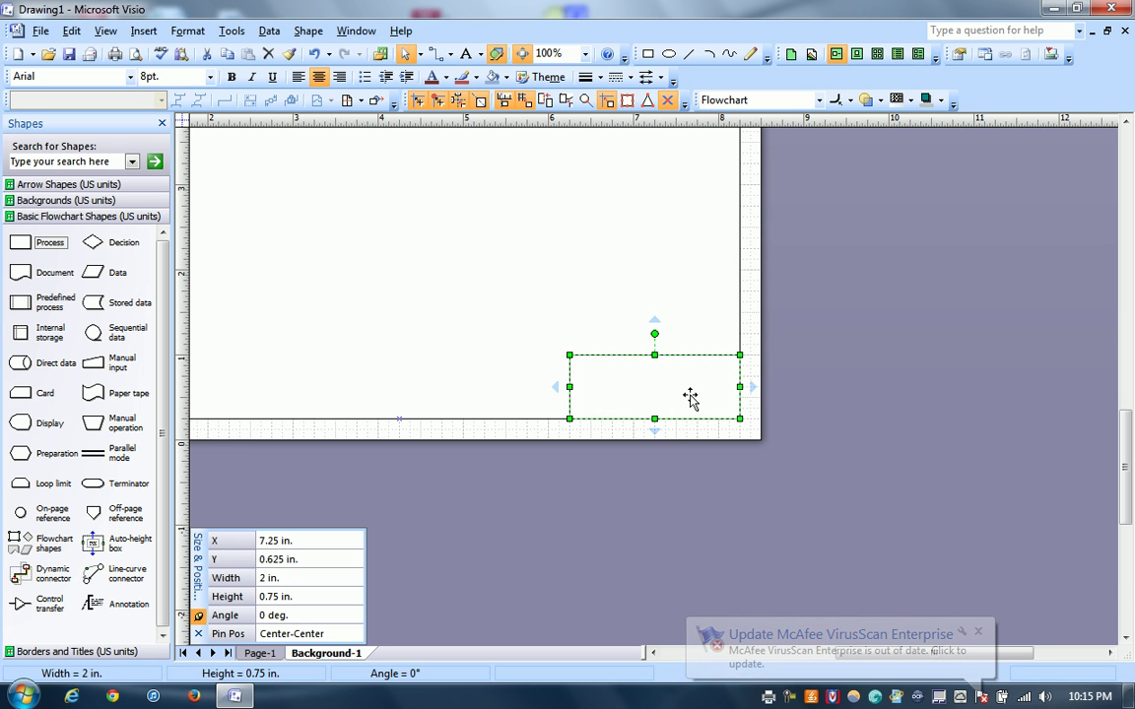
Send the Process rectangle backward behind the title block text
{"action": "right_click", "coordinate": [690, 397]}
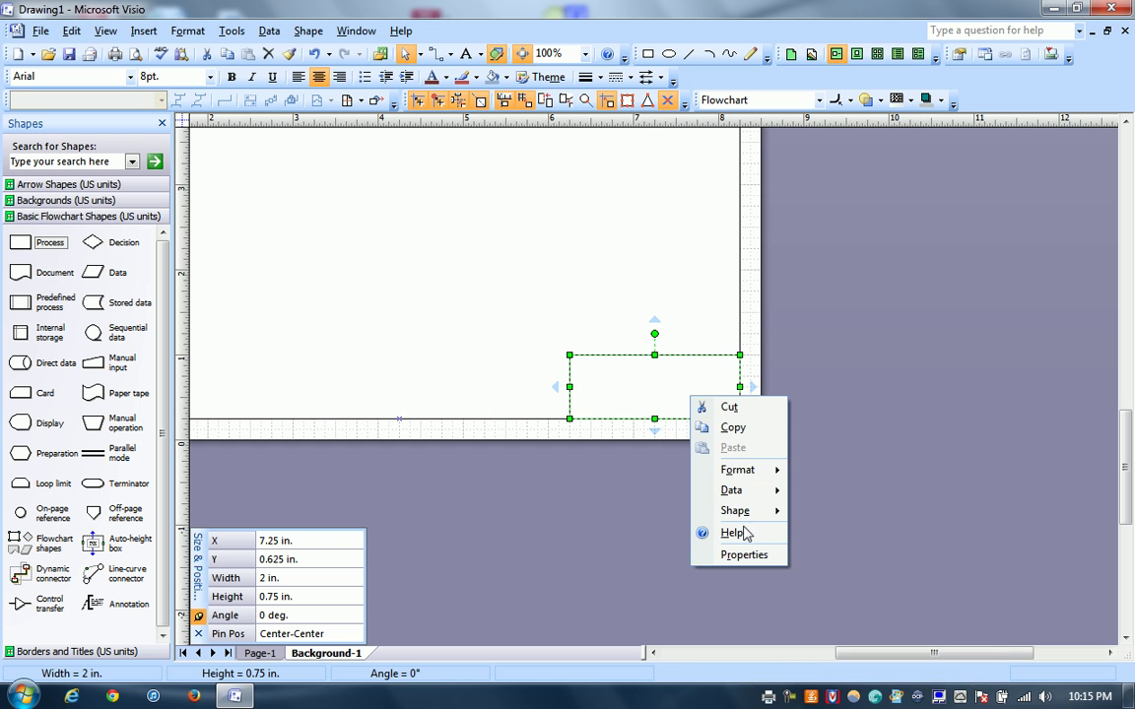
{"action": "mouse_move", "coordinate": [749, 511]}
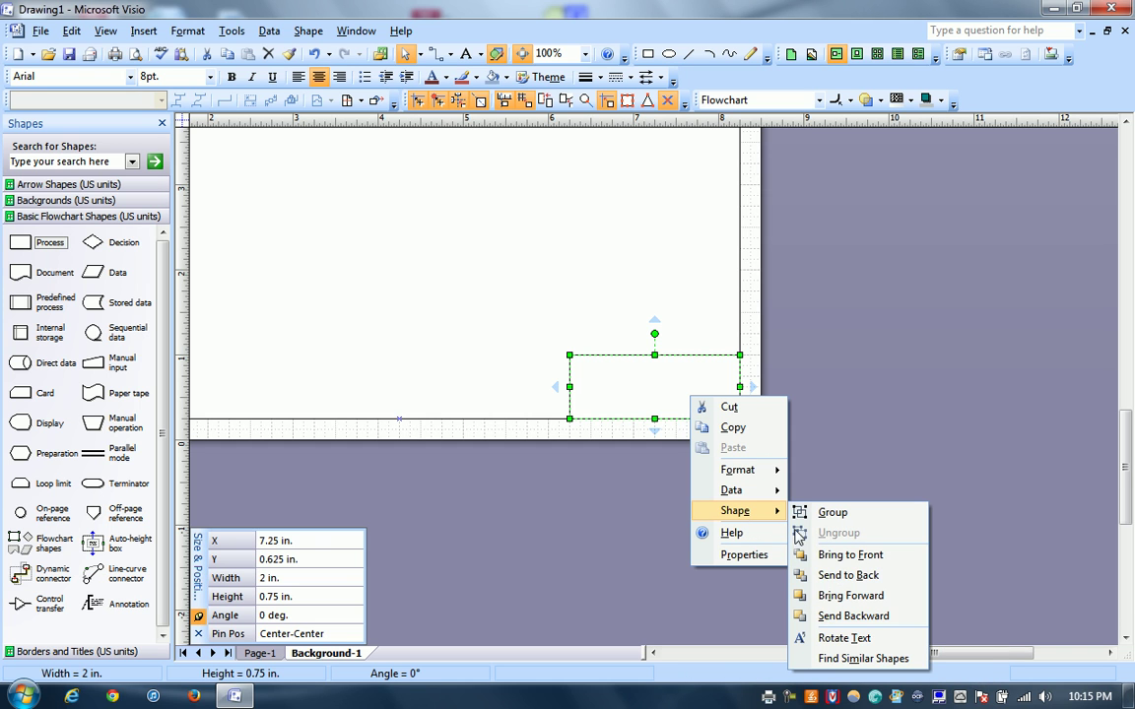
{"action": "left_click", "coordinate": [844, 617]}
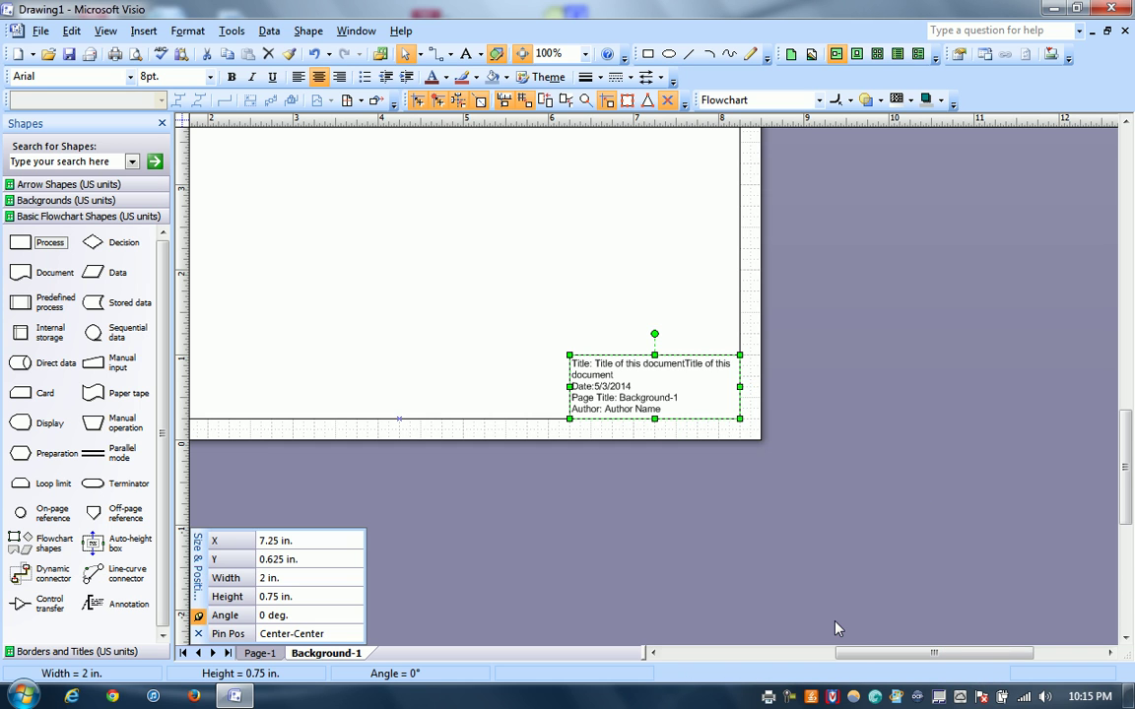
{"action": "left_click", "coordinate": [695, 586]}
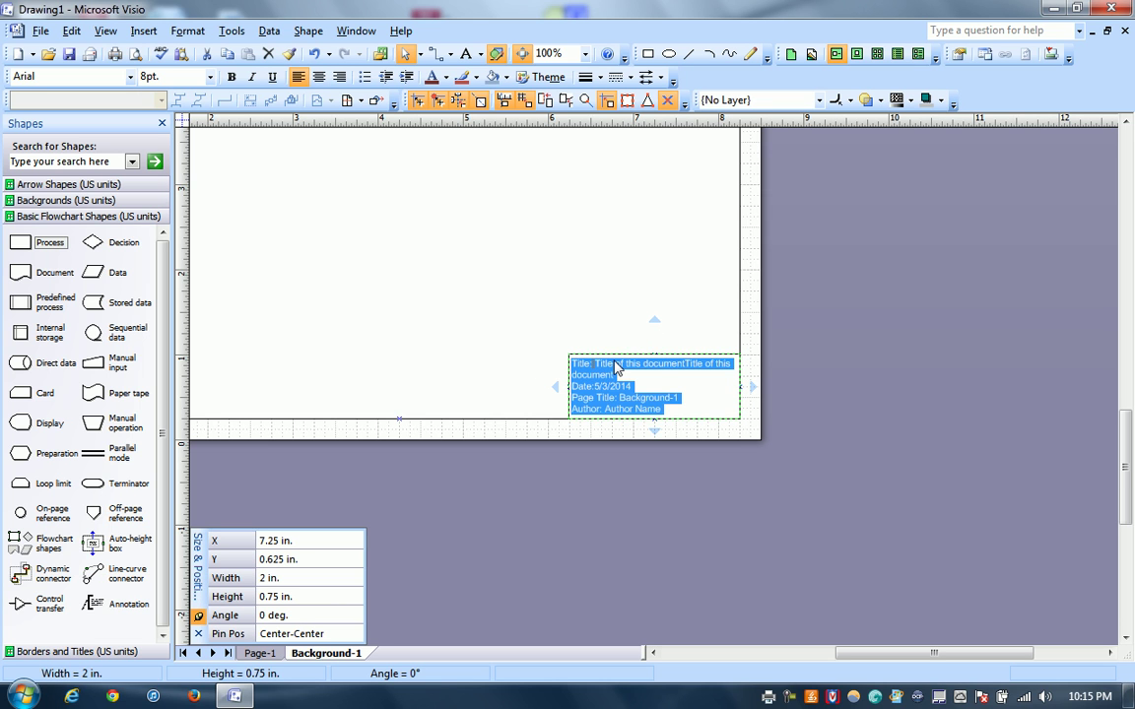
Make the "Title:" and "Date:" labels in the title block bold
{"action": "key", "text": "Left"}
{"action": "key", "text": "shift+Right"}
{"action": "key", "text": "shift+Right"}
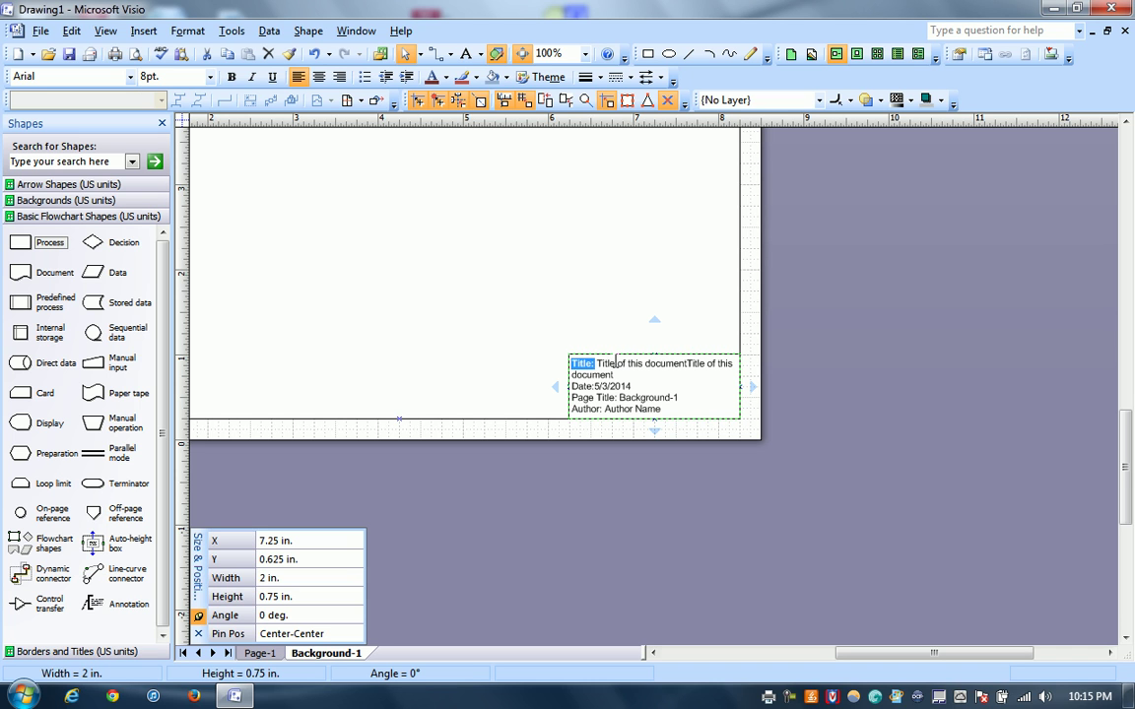
{"action": "key", "text": "ctrl+b"}
{"action": "key", "text": "Right"}
{"action": "key", "text": "shift+Right"}
{"action": "key", "text": "shift+Right"}
{"action": "key", "text": "shift+Right"}
{"action": "key", "text": "shift+Right"}
{"action": "key", "text": "ctrl+b"}
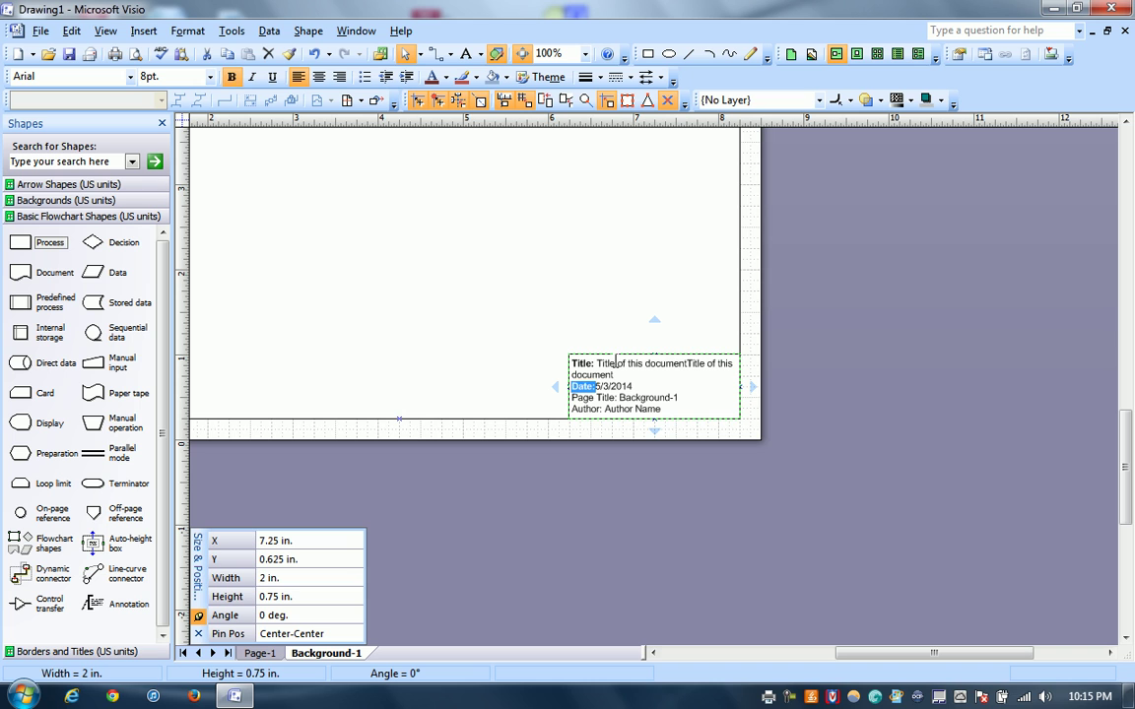
Make the "Page Title:" and "Author:" labels bold and finish editing the title block text
{"action": "key", "text": "End"}
{"action": "key", "text": "Right"}
{"action": "key", "text": "shift+Right"}
{"action": "key", "text": "shift+Right"}
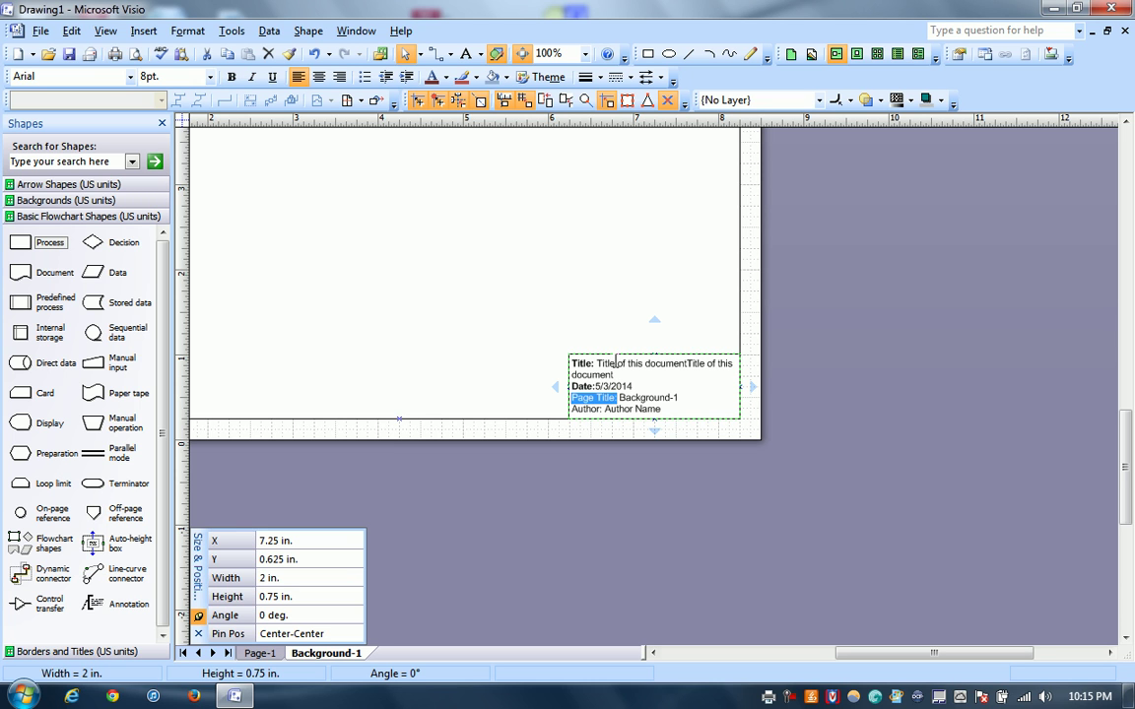
{"action": "key", "text": "ctrl+b"}
{"action": "key", "text": "ctrl+End"}
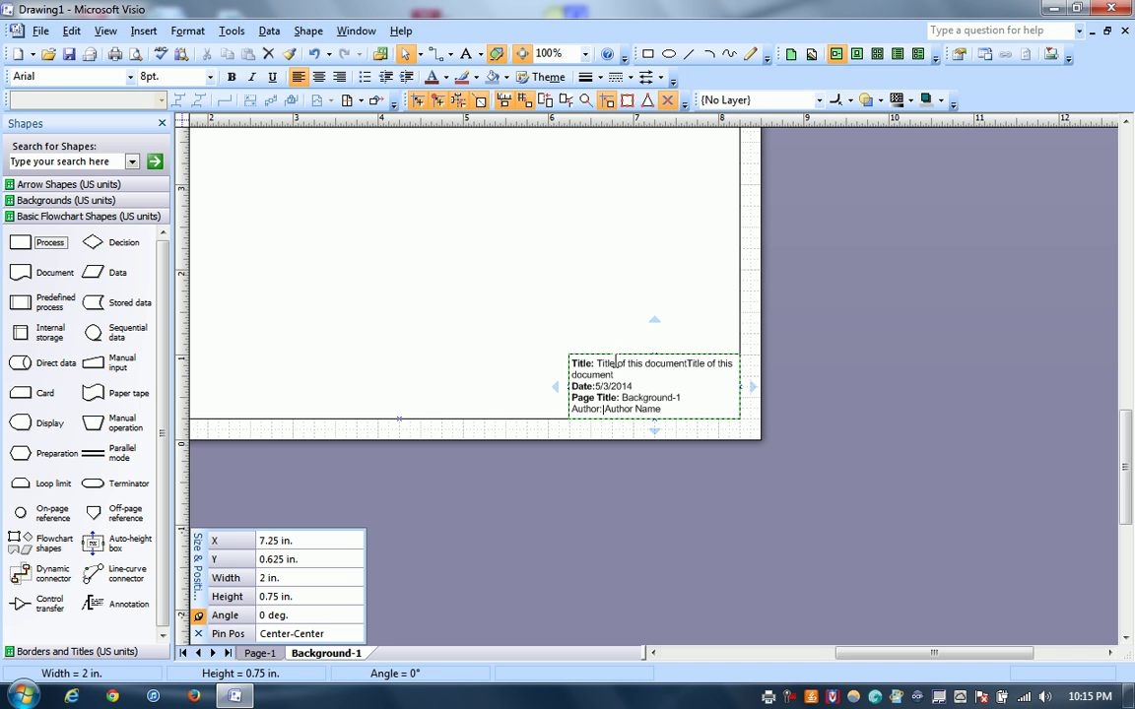
{"action": "key", "text": "shift+Home"}
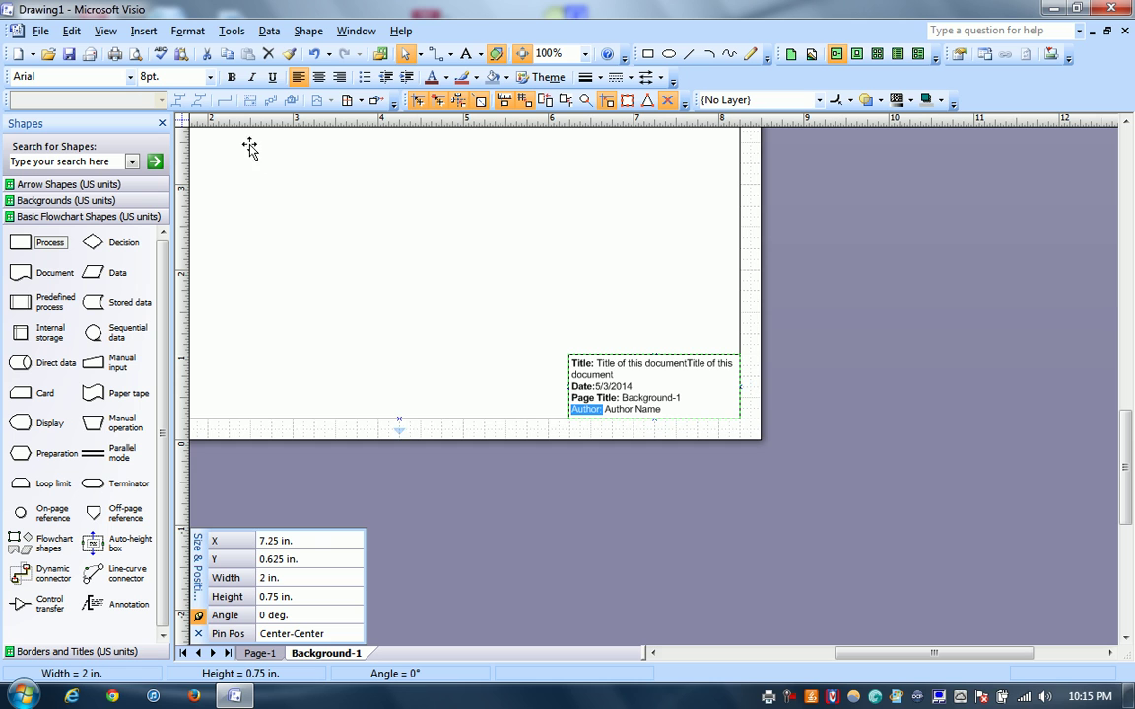
{"action": "left_click", "coordinate": [233, 79]}
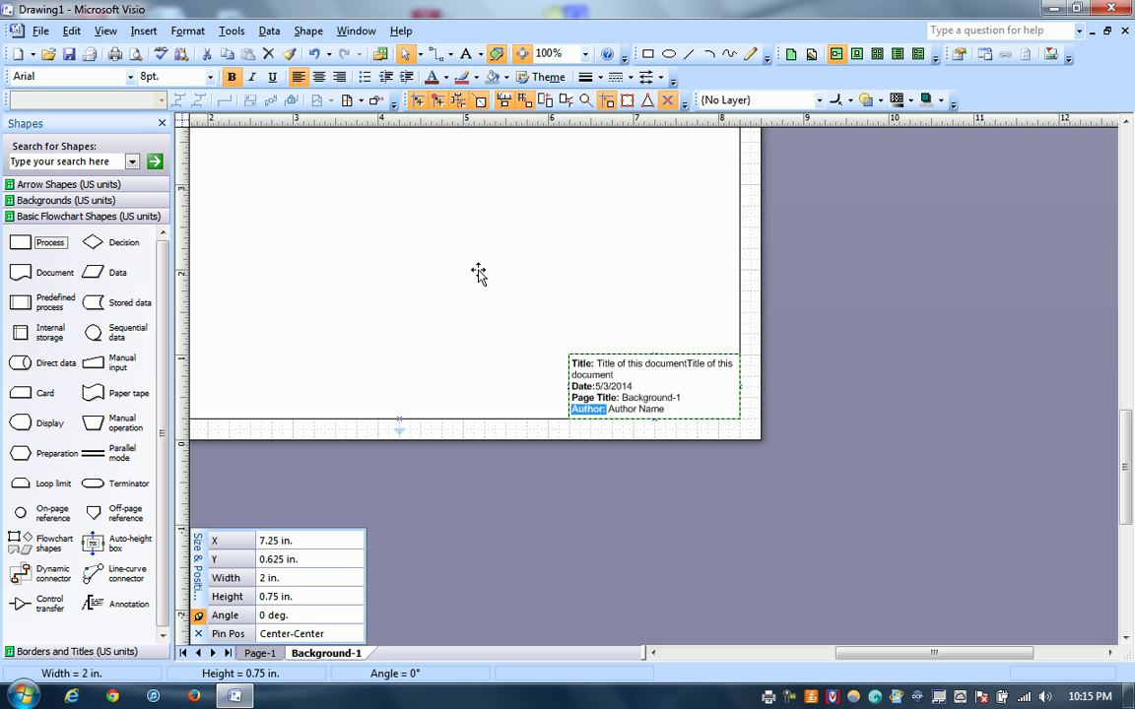
{"action": "key", "text": "Escape"}
{"action": "left_click", "coordinate": [757, 254]}
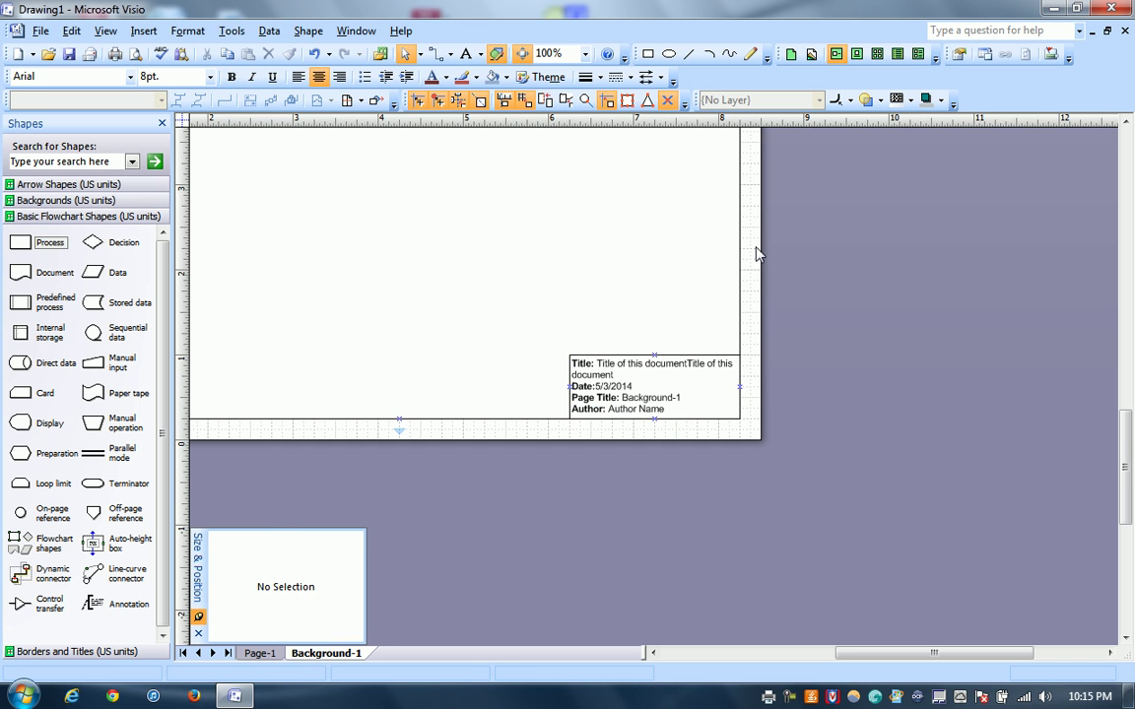
Switch to the foreground page Page-1
{"action": "left_click", "coordinate": [261, 656]}
{"action": "left_click", "coordinate": [40, 31]}
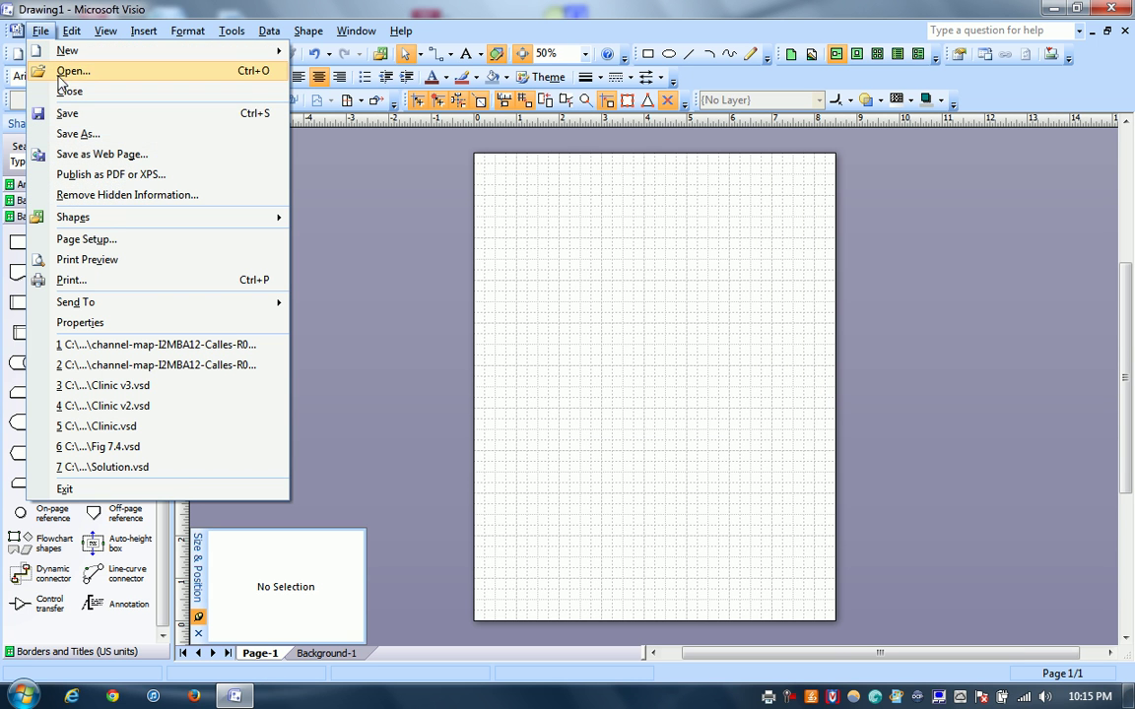
{"action": "left_click", "coordinate": [117, 325]}
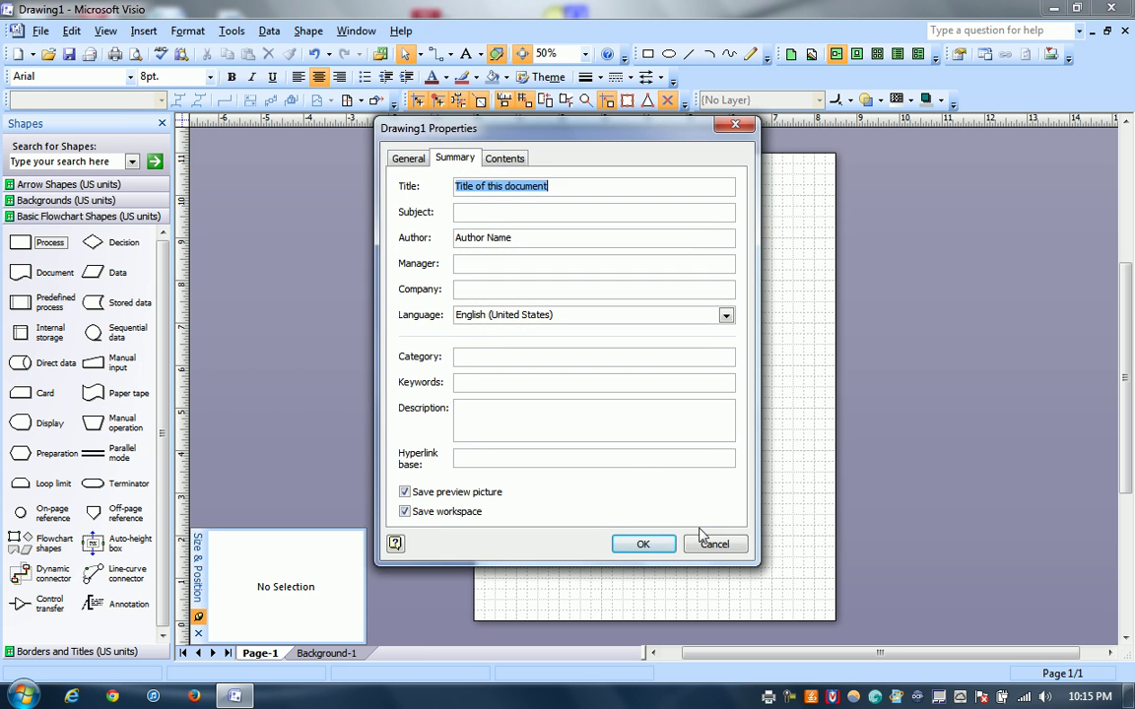
{"action": "left_click", "coordinate": [700, 535]}
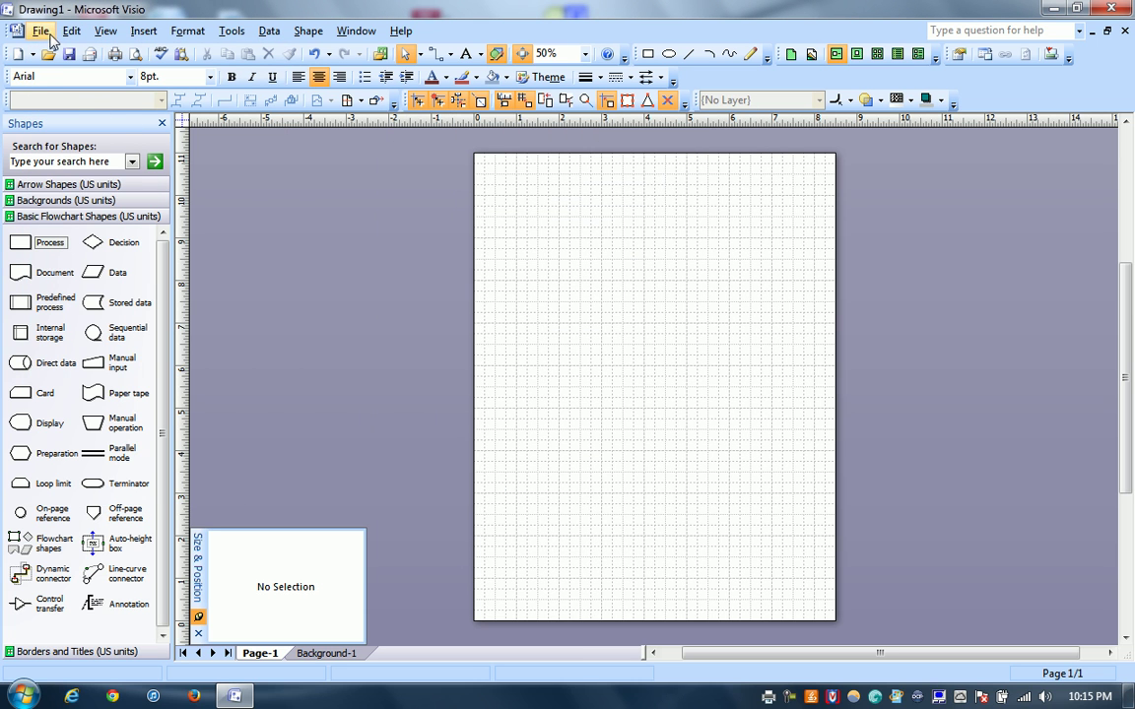
Assign Background-1 as the background of Page-1 in its page properties
{"action": "left_click", "coordinate": [45, 32]}
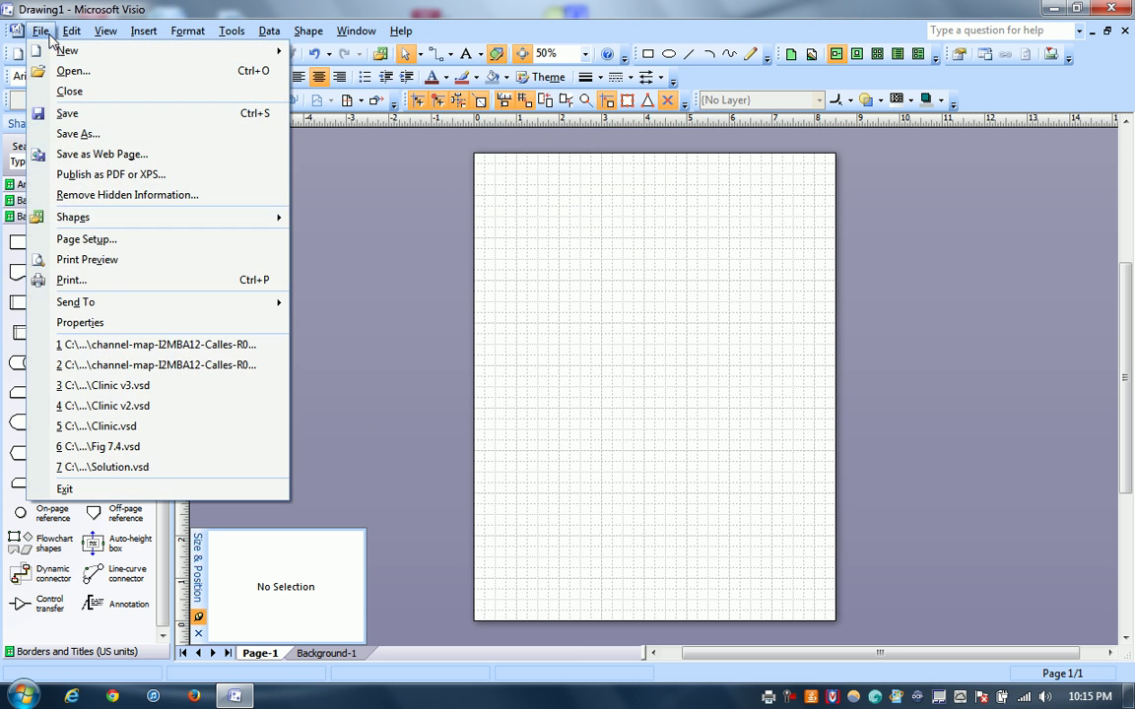
{"action": "left_click", "coordinate": [106, 239]}
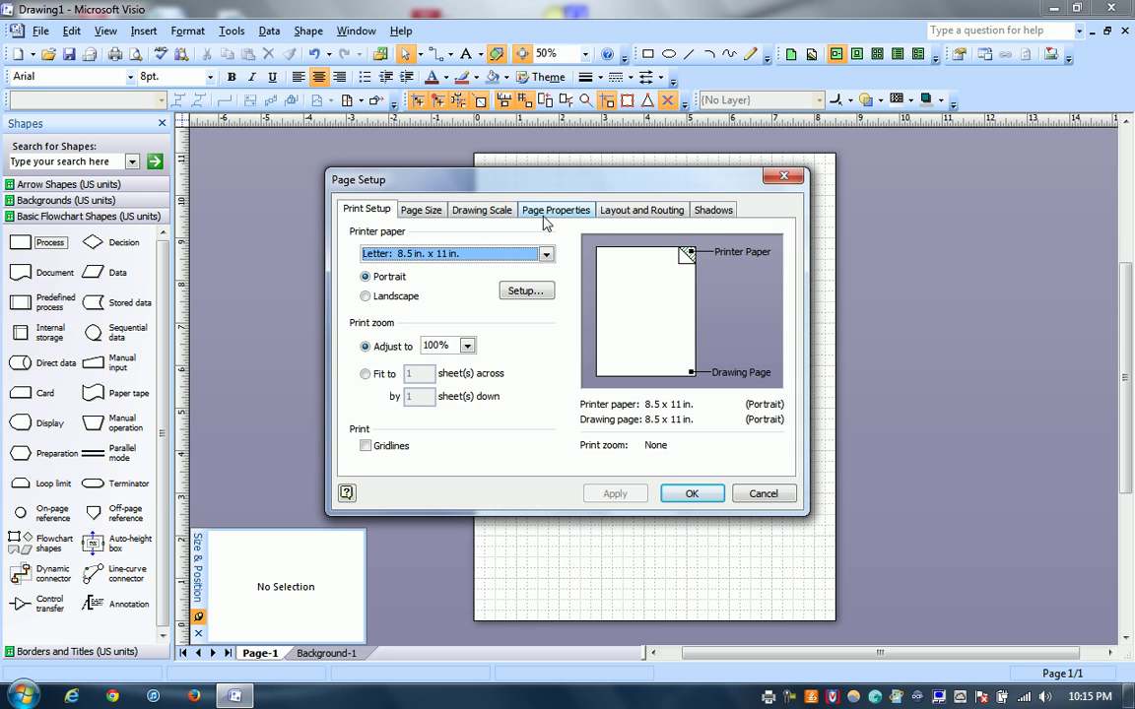
{"action": "left_click", "coordinate": [540, 213]}
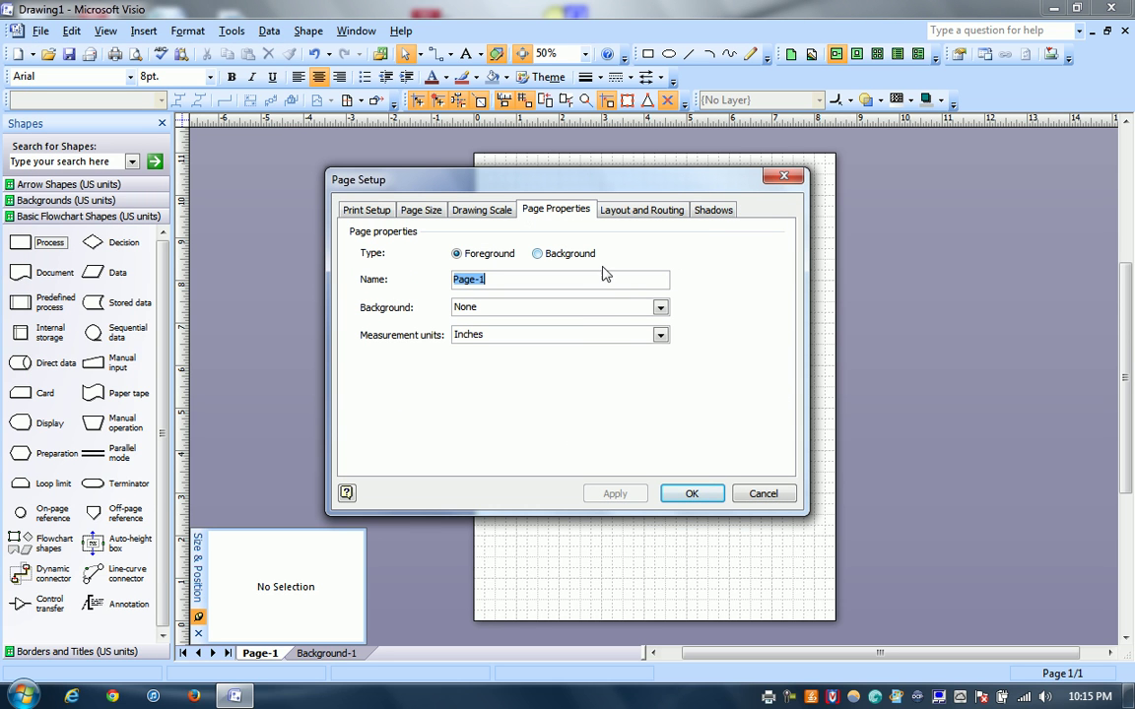
{"action": "left_click", "coordinate": [605, 308]}
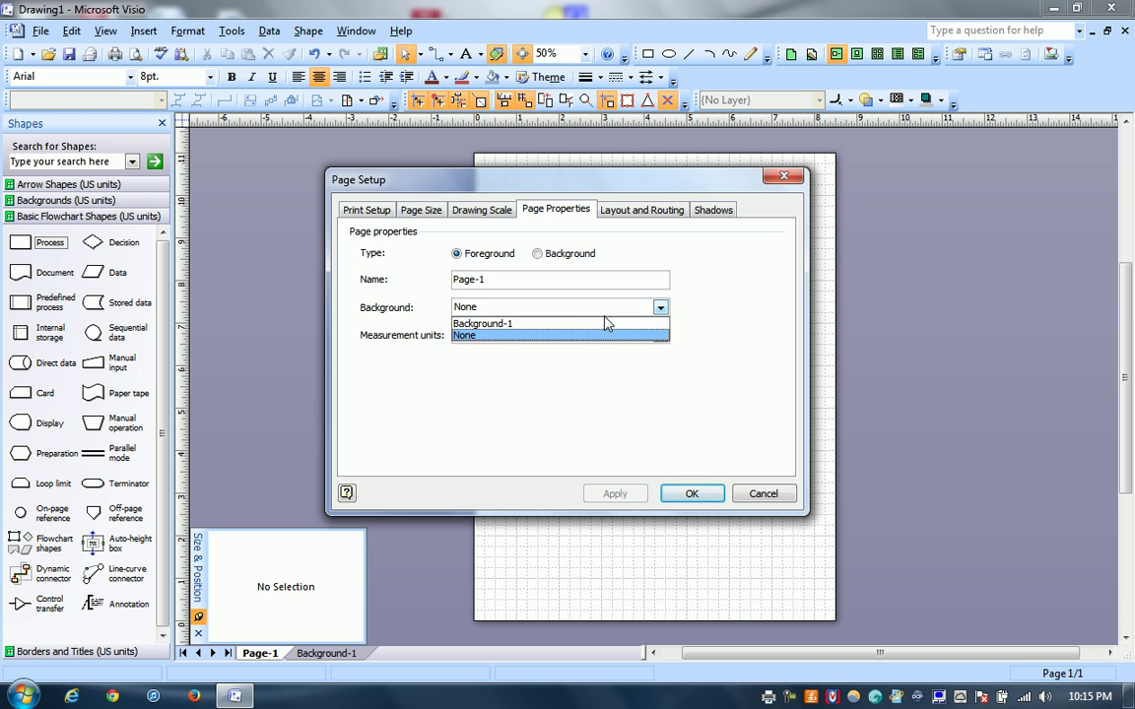
{"action": "left_click", "coordinate": [602, 325]}
{"action": "left_click", "coordinate": [691, 493]}
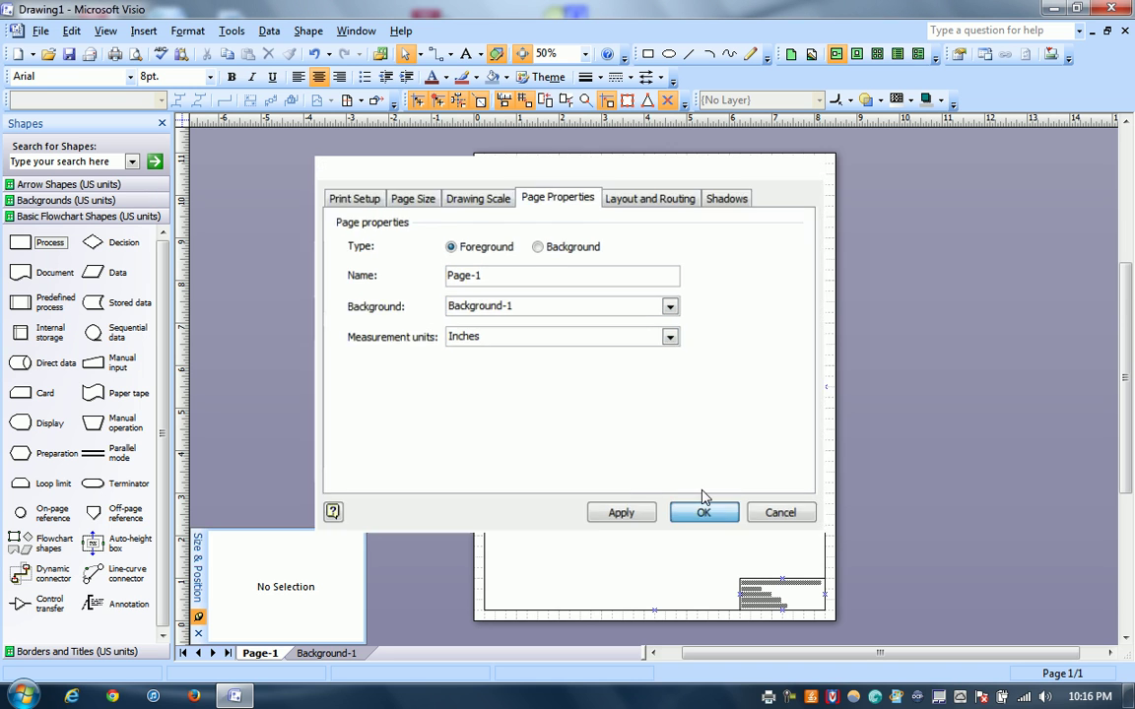
Examine the title block on Page-1 at 100% zoom, including its page title
{"action": "left_click", "coordinate": [586, 55]}
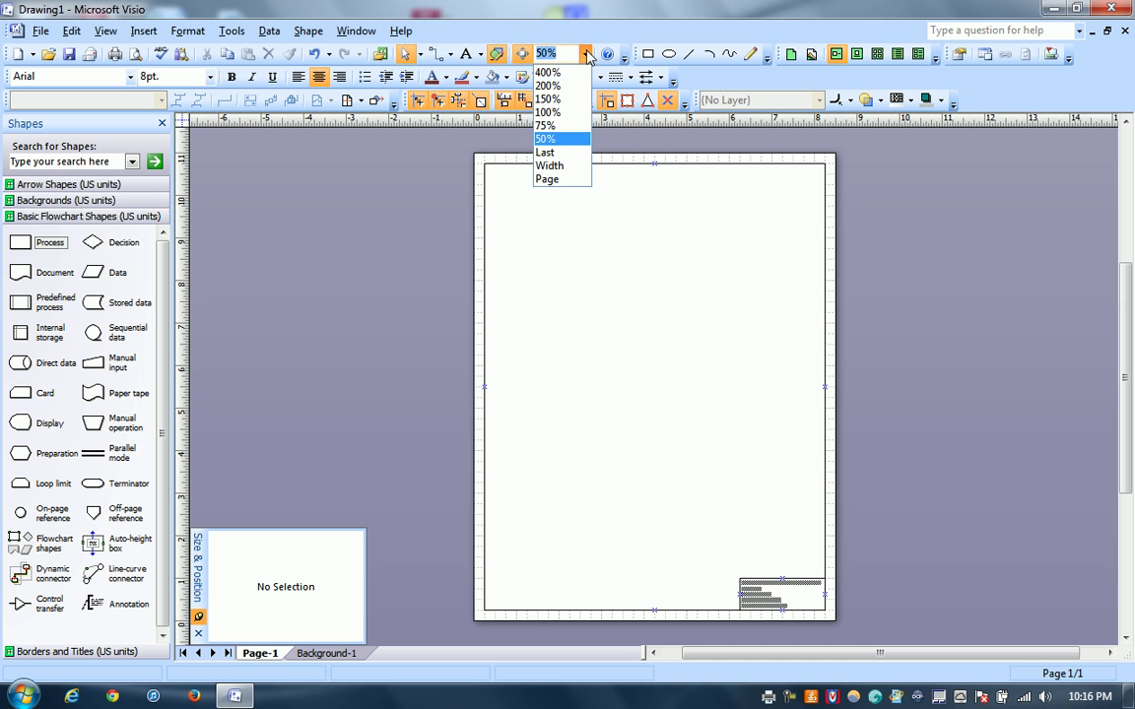
{"action": "left_click", "coordinate": [571, 112]}
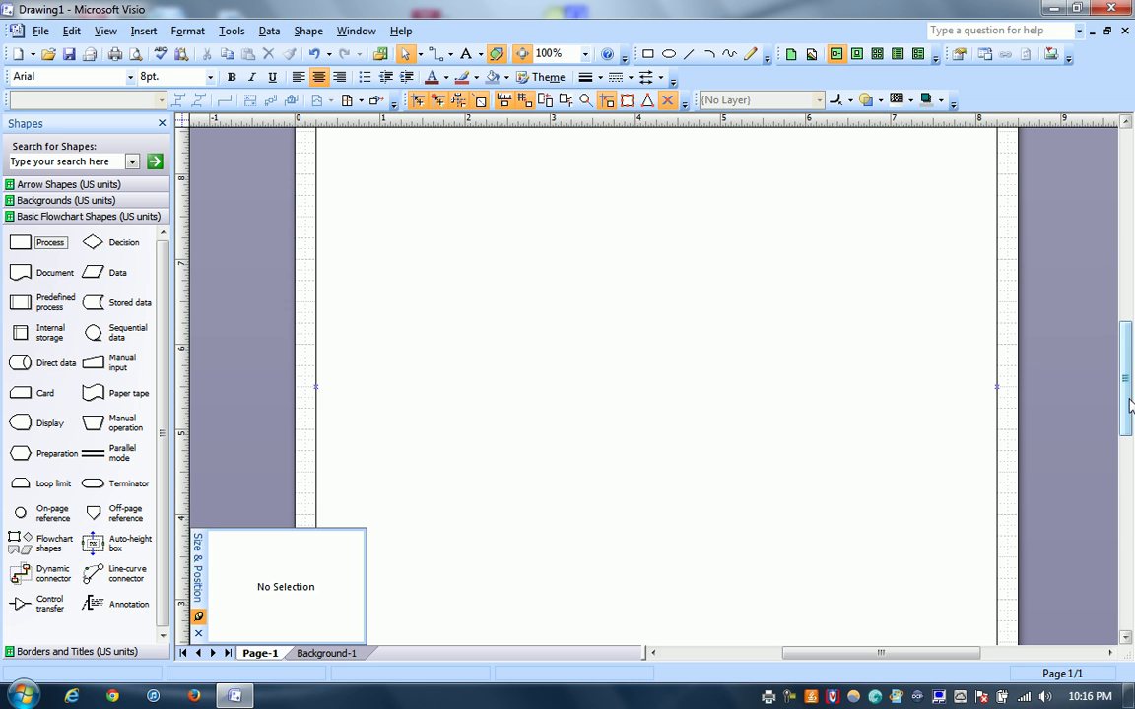
{"action": "scroll", "coordinate": [886, 310], "scroll_direction": "down", "scroll_amount": 5}
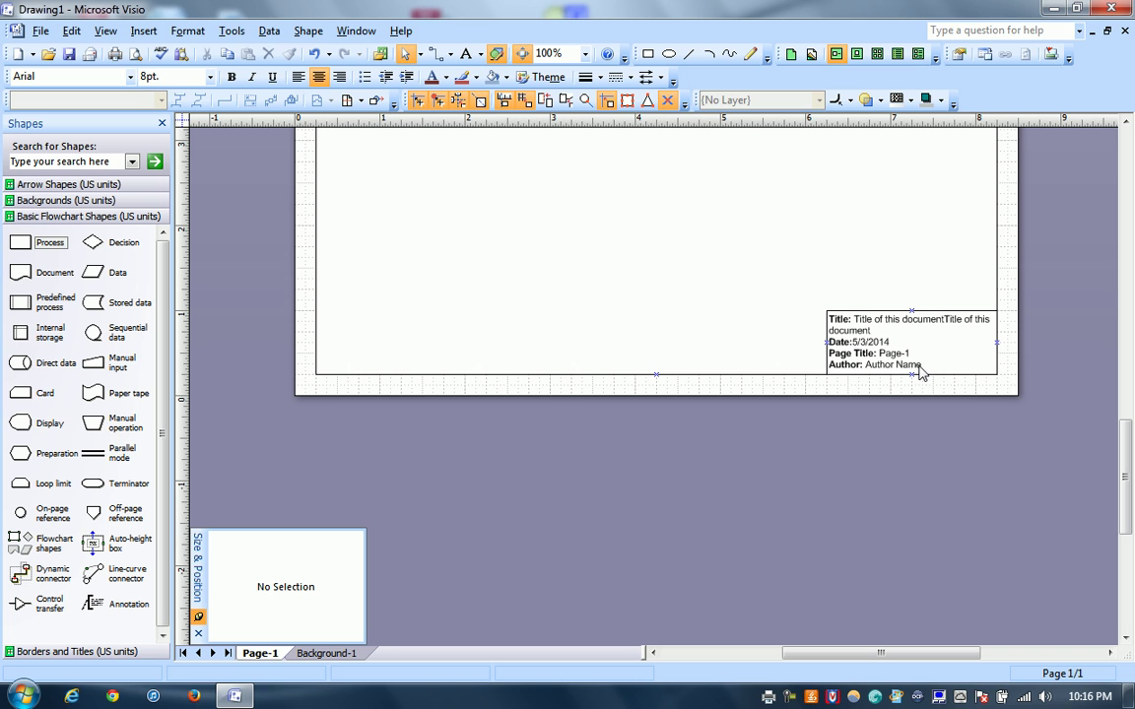
Insert a new foreground page named Page-2 with Background-1 as its background
{"action": "right_click", "coordinate": [275, 655]}
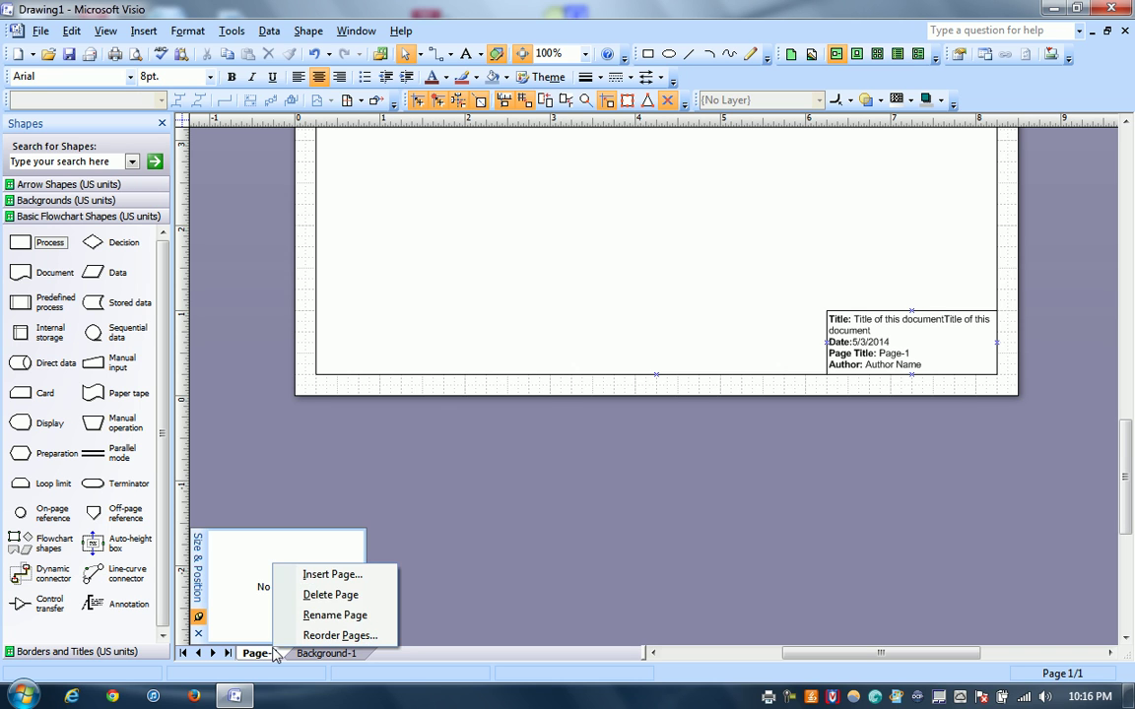
{"action": "left_click", "coordinate": [329, 595]}
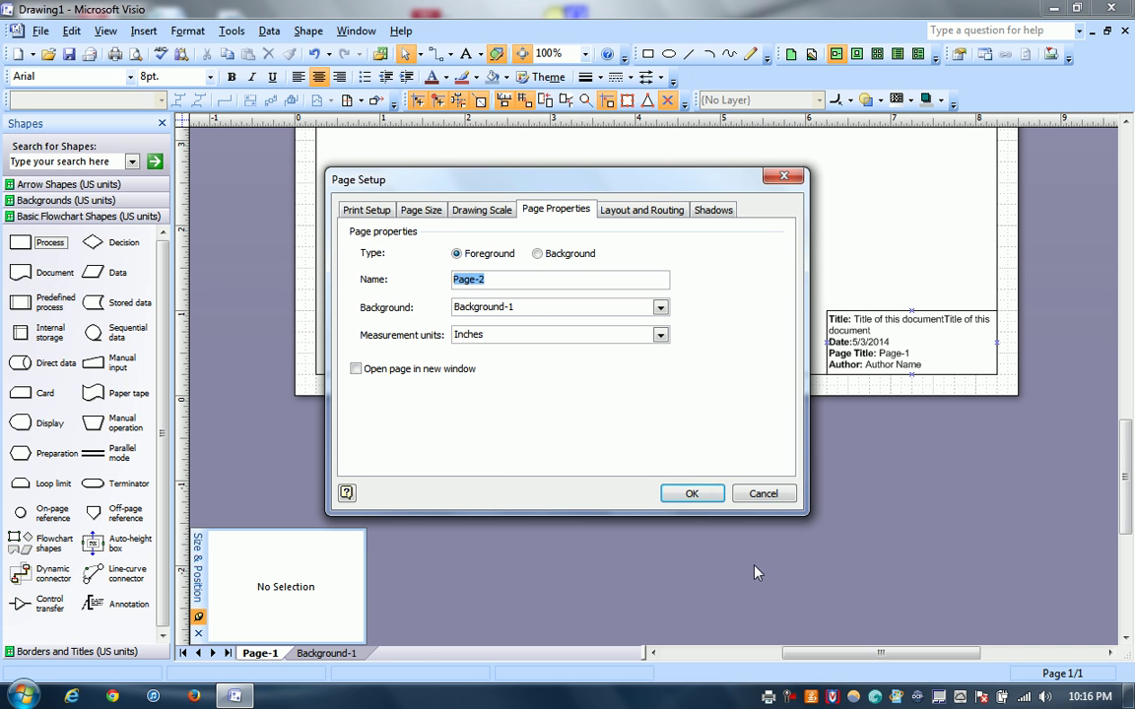
{"action": "left_click", "coordinate": [703, 497]}
{"action": "left_click", "coordinate": [704, 504]}
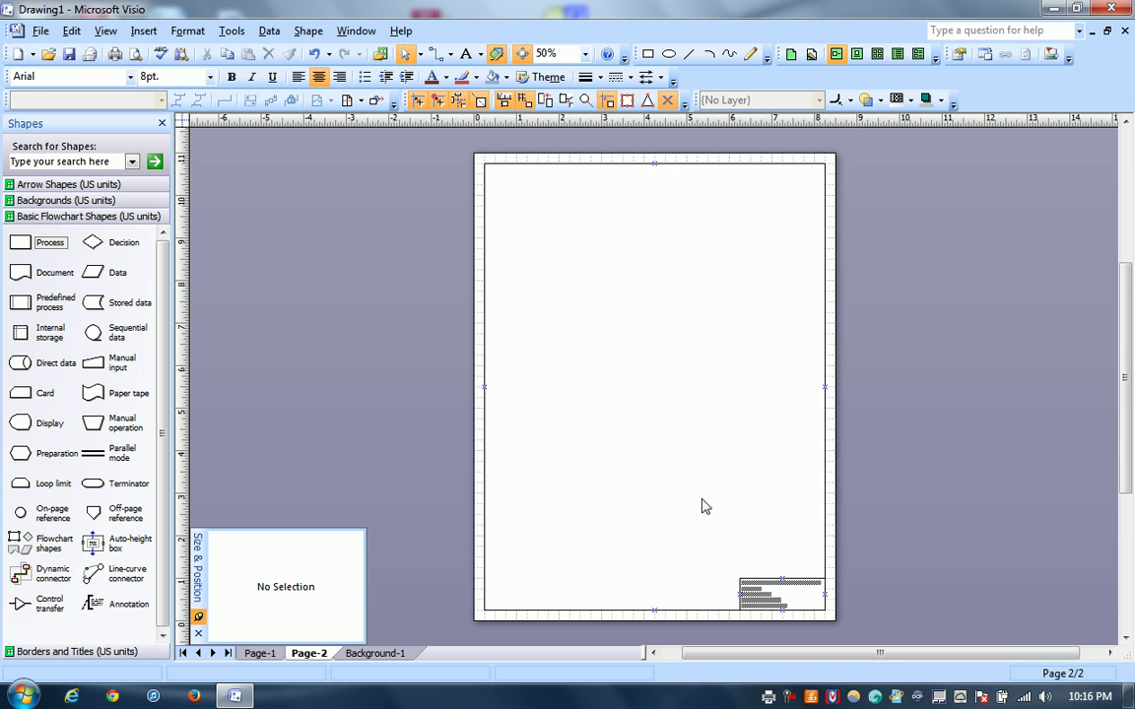
Examine the title block on Page-2 at 100% zoom and dismiss the antivirus notification
{"action": "left_click", "coordinate": [586, 54]}
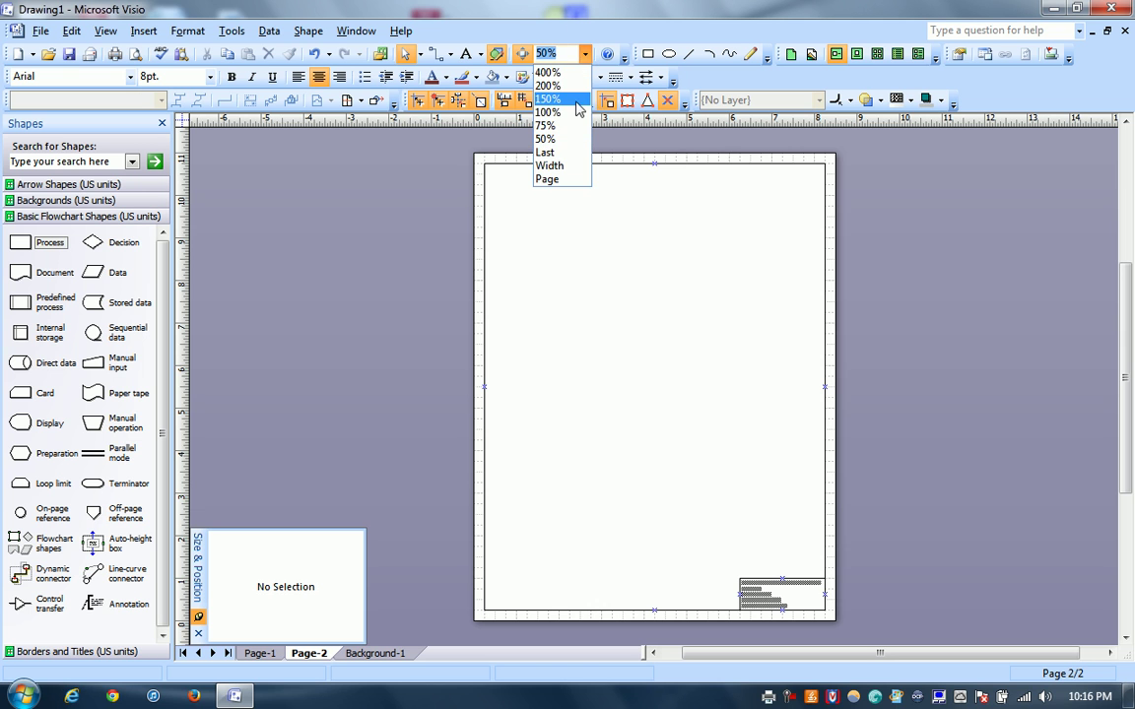
{"action": "left_click", "coordinate": [576, 112]}
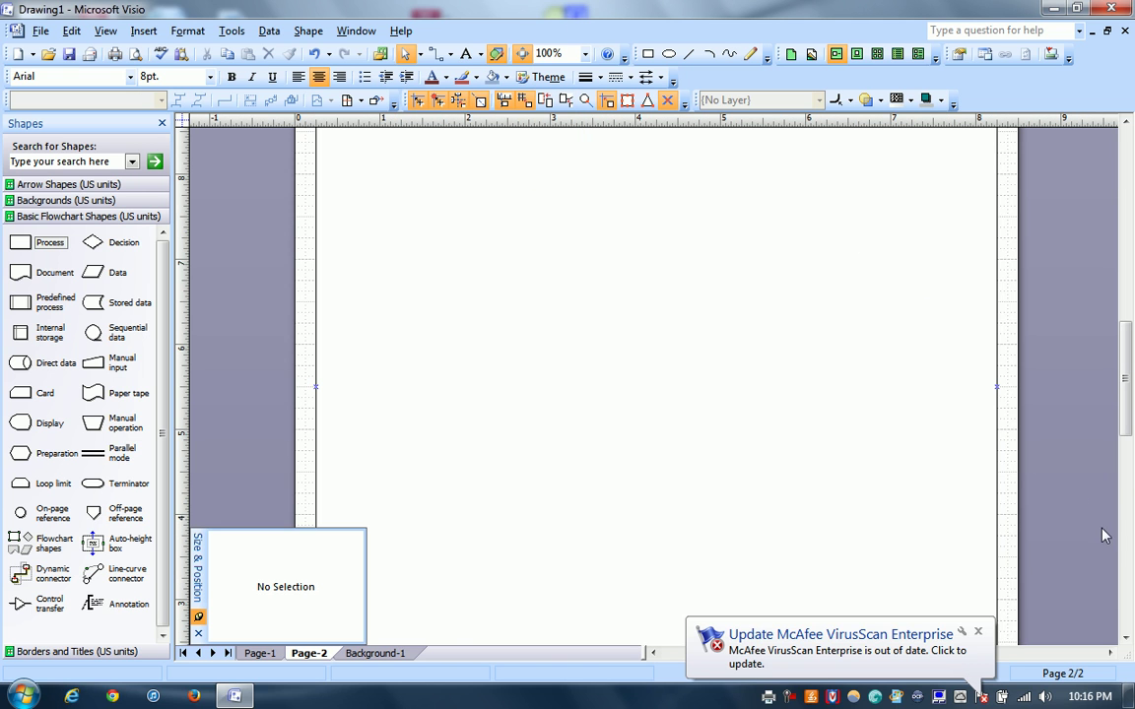
{"action": "left_click", "coordinate": [1123, 550]}
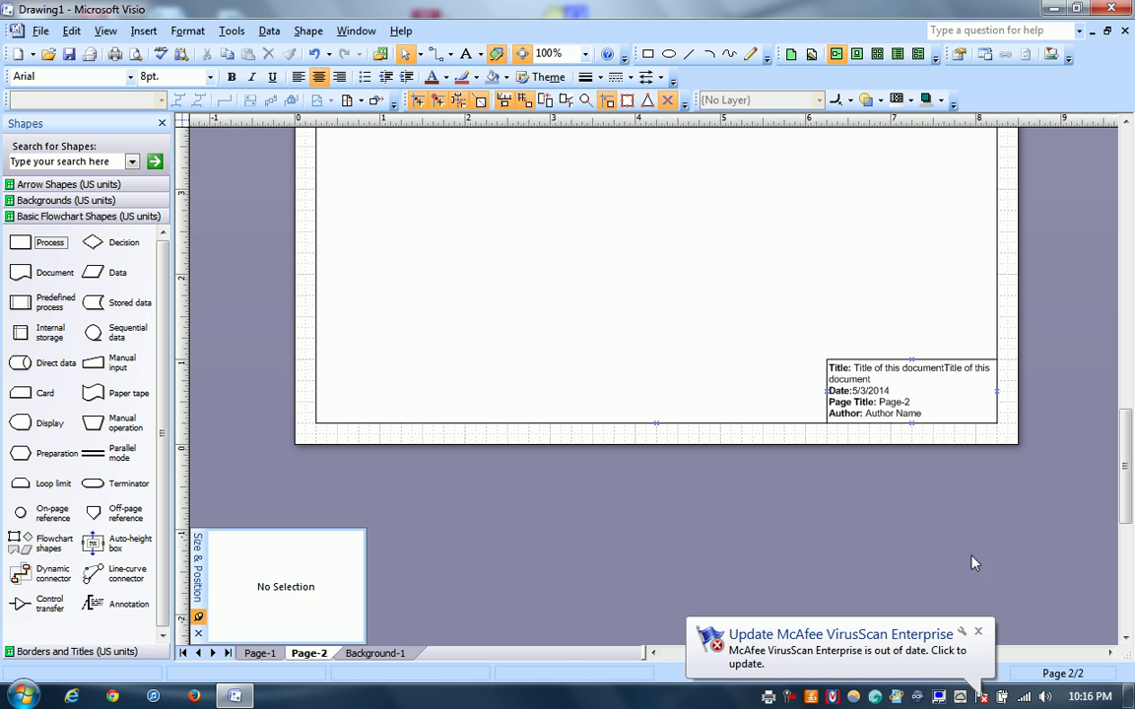
{"action": "left_click", "coordinate": [980, 633]}
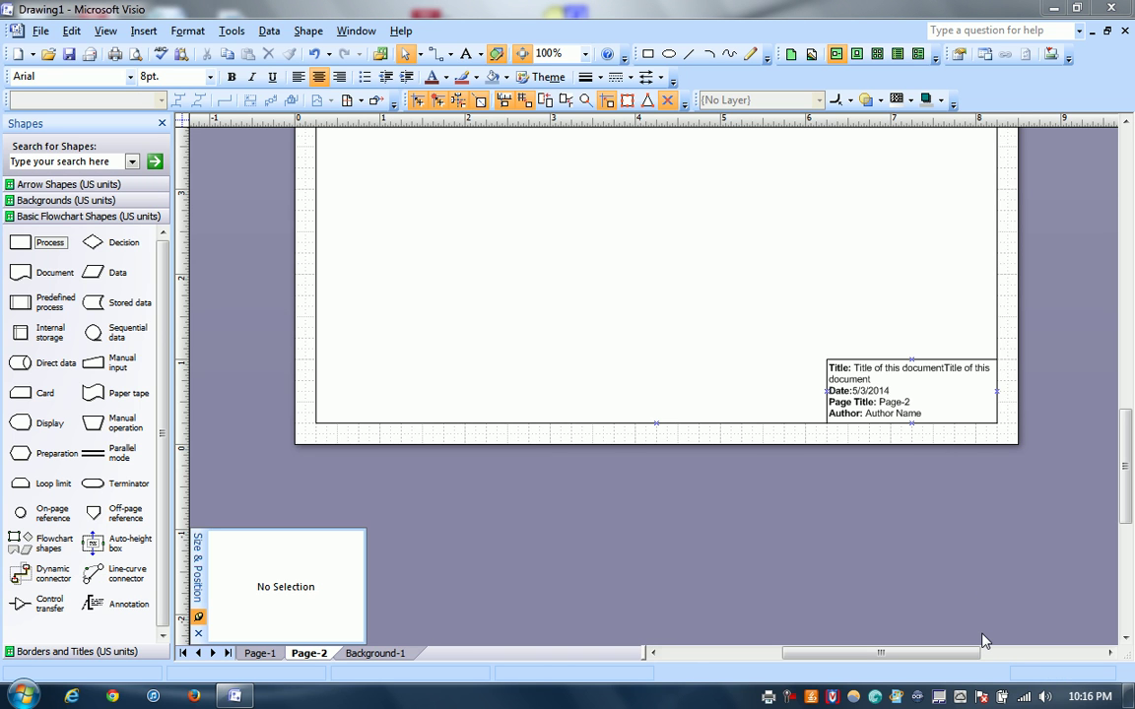